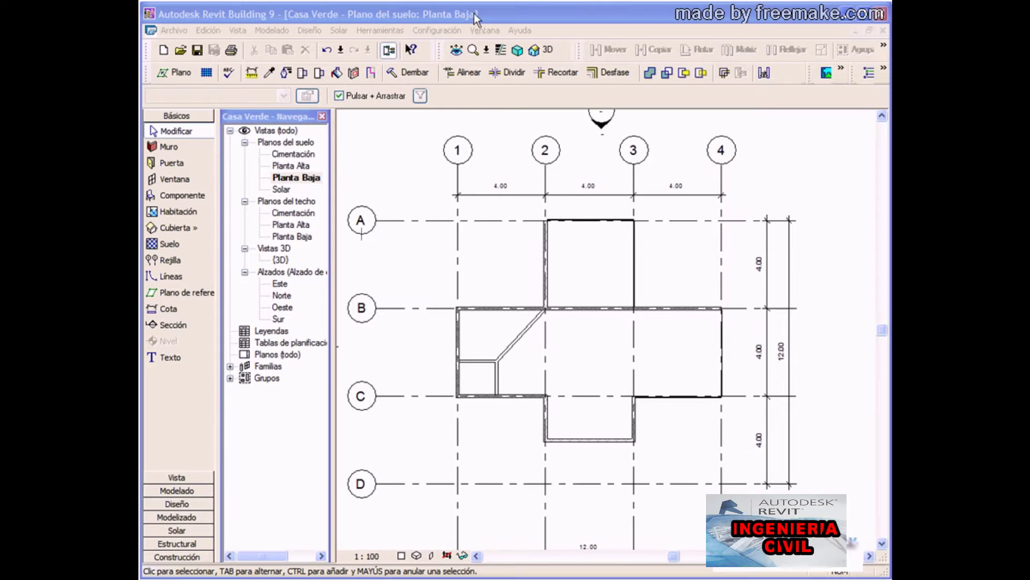
- Open the {3D} view of the brick house and orbit it to a new angle with Dynamic View Giro
{"action": "left_click", "coordinate": [476, 13]}
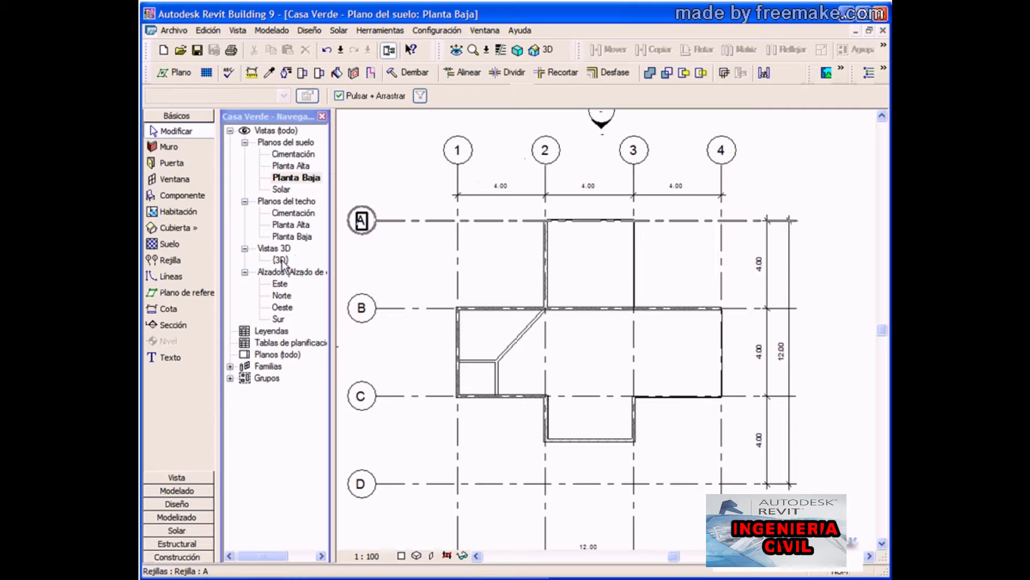
{"action": "double_click", "coordinate": [281, 259]}
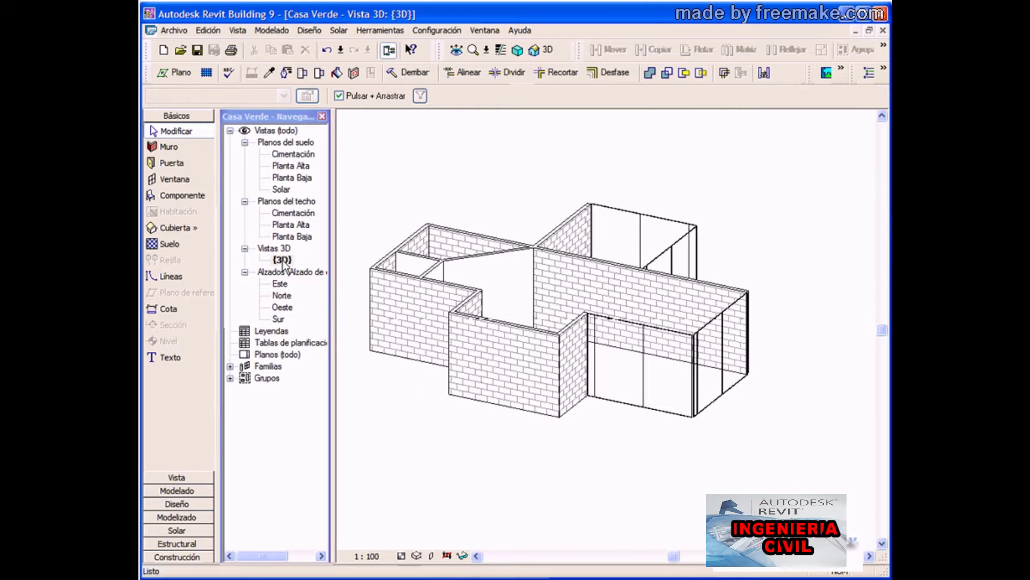
{"action": "left_click", "coordinate": [456, 51]}
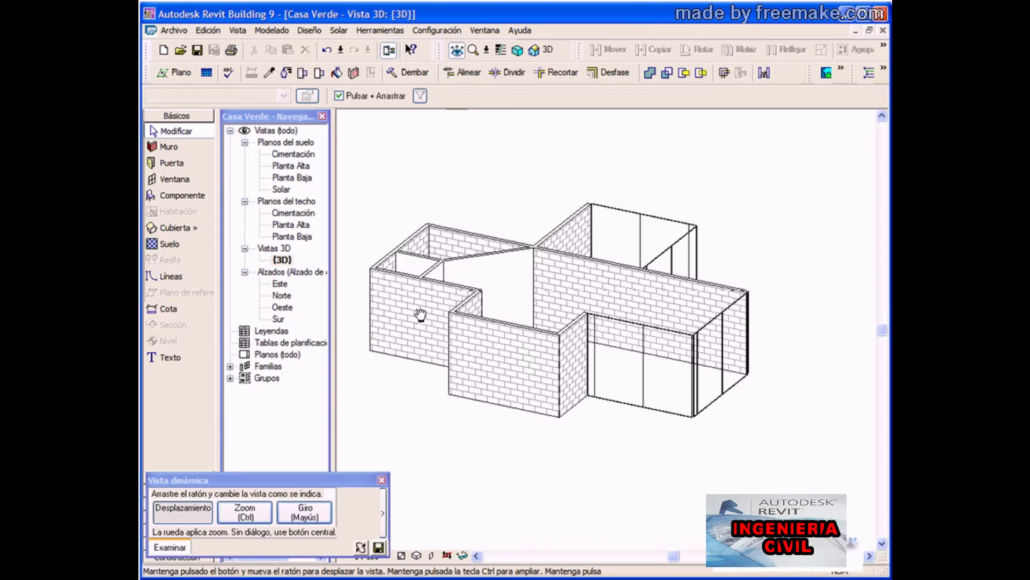
{"action": "left_click", "coordinate": [329, 513]}
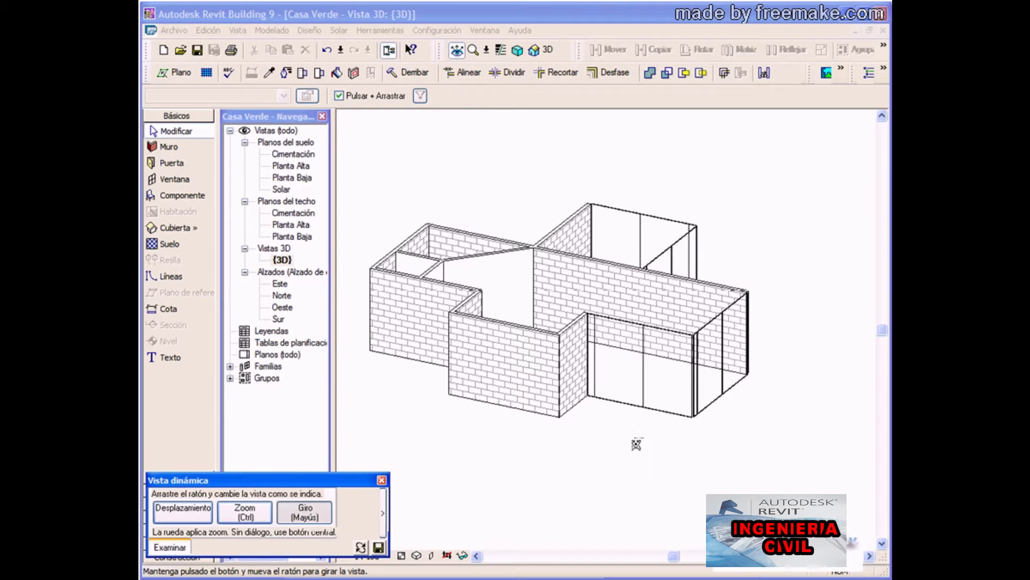
{"action": "left_click_drag", "start_coordinate": [635, 444], "coordinate": [611, 449]}
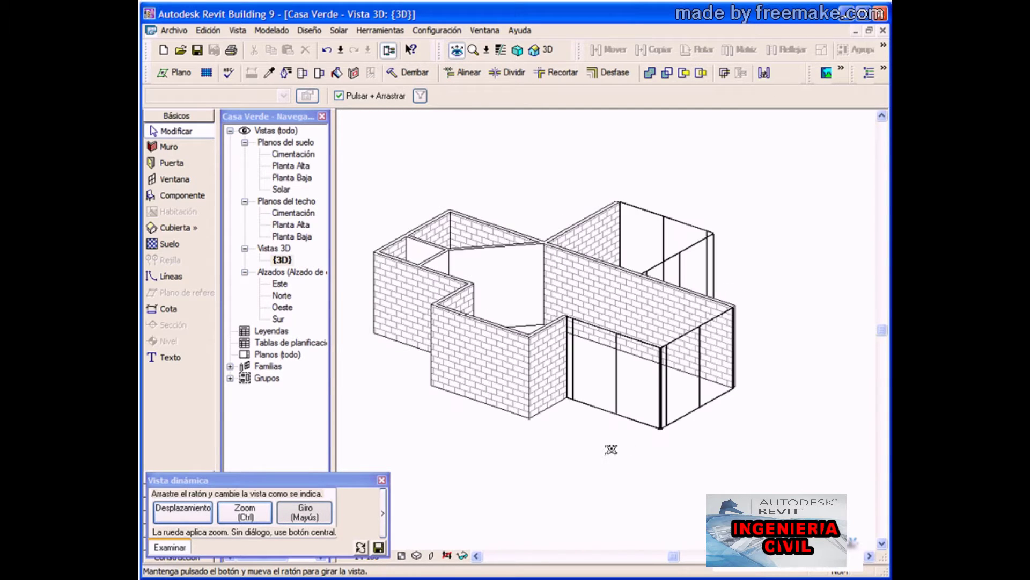
{"action": "left_click", "coordinate": [381, 481]}
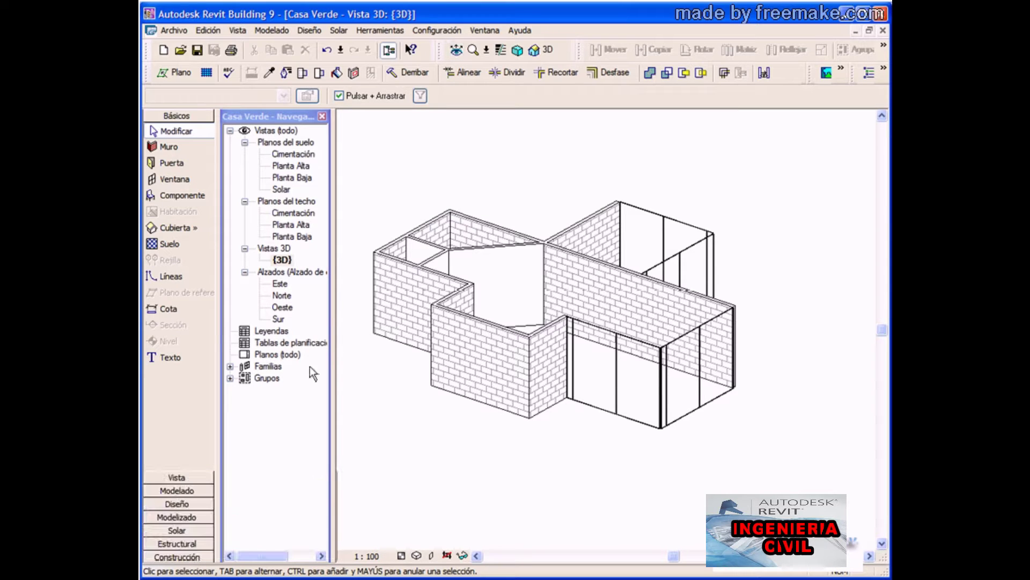
- Start the Puerta tool, keeping the M_Simple-A ras 0915 x 2134mm door type
{"action": "left_click", "coordinate": [174, 164]}
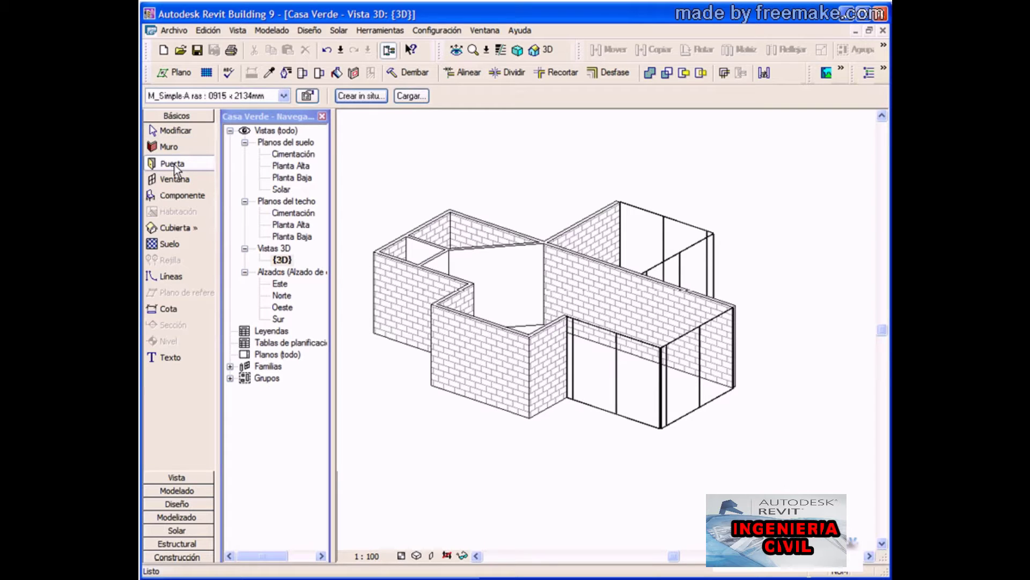
{"action": "left_click", "coordinate": [283, 96]}
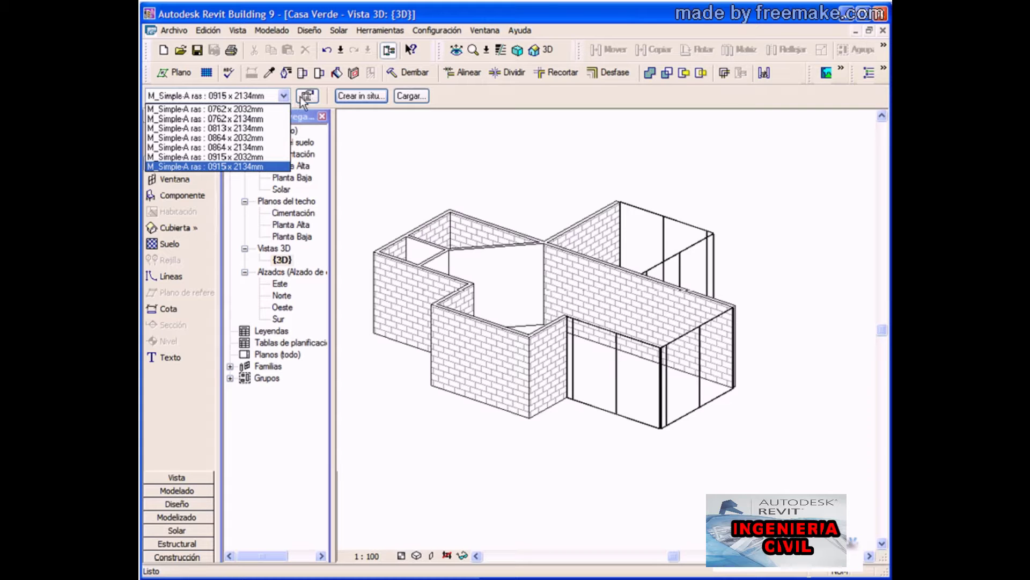
{"action": "left_click", "coordinate": [302, 97]}
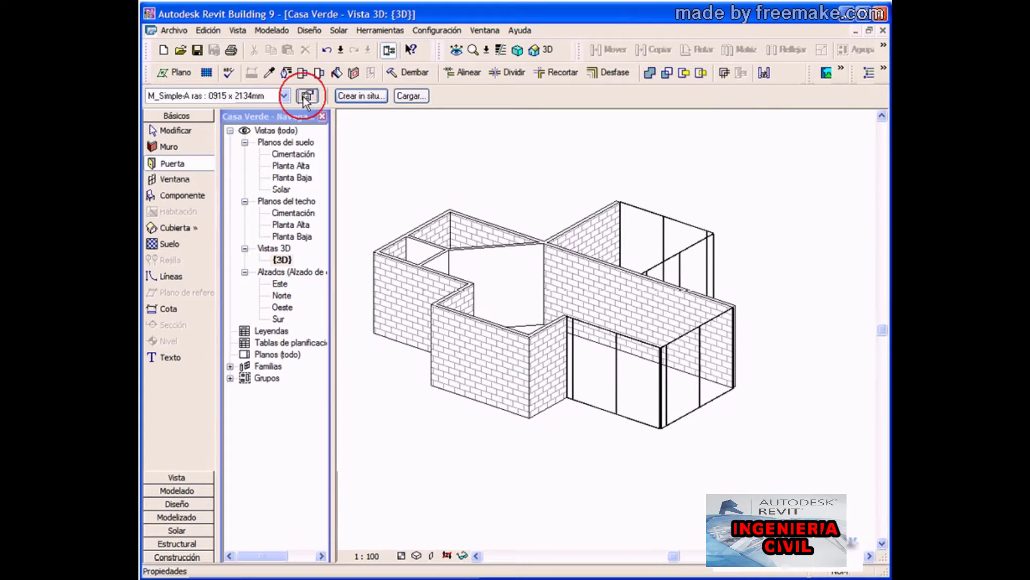
- Load the Single-Raised Panel with Sidelights door family (30" x 80") from the Personal folder
{"action": "left_click", "coordinate": [307, 96]}
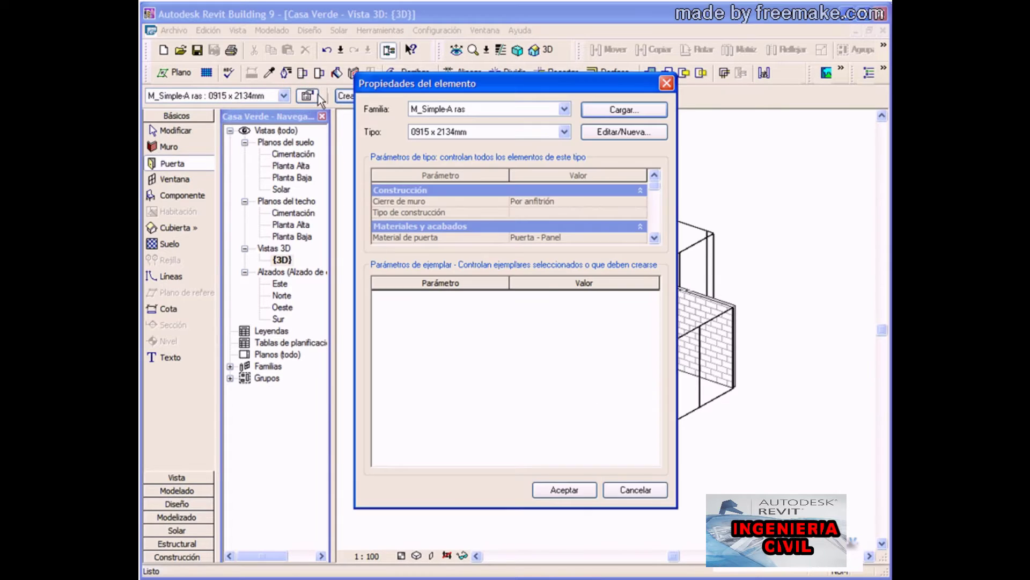
{"action": "left_click", "coordinate": [610, 113]}
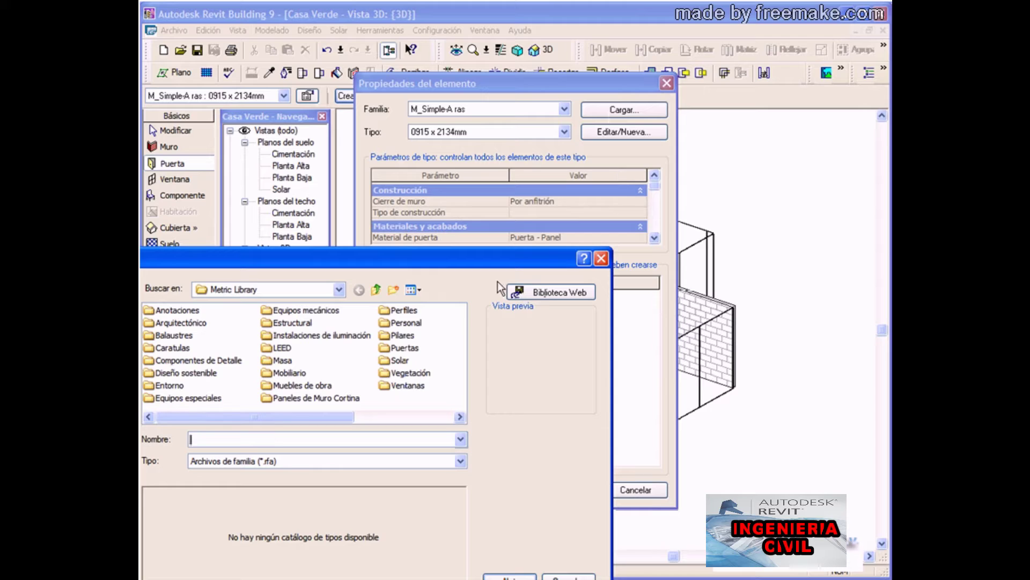
{"action": "double_click", "coordinate": [386, 323]}
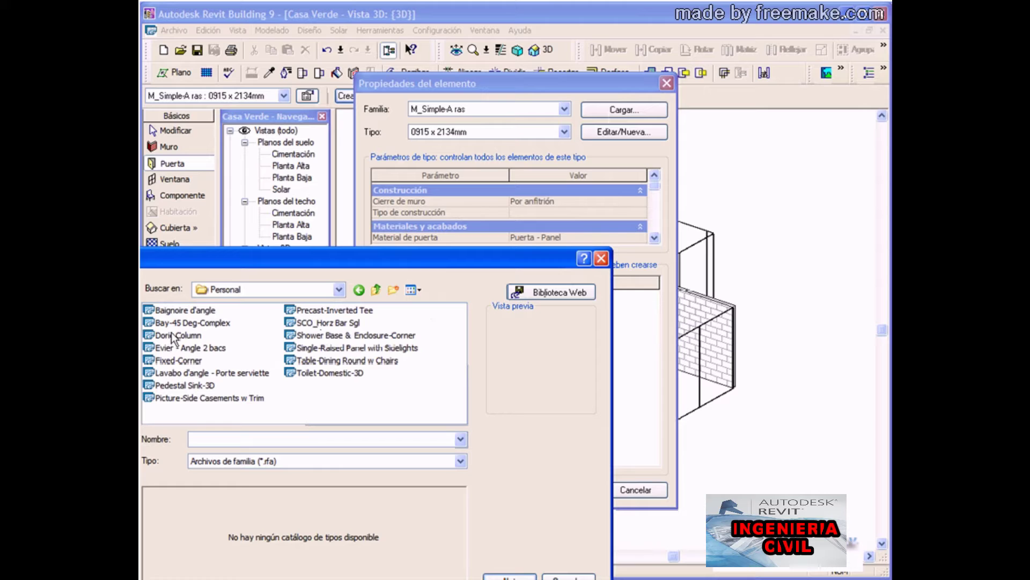
{"action": "left_click", "coordinate": [186, 310]}
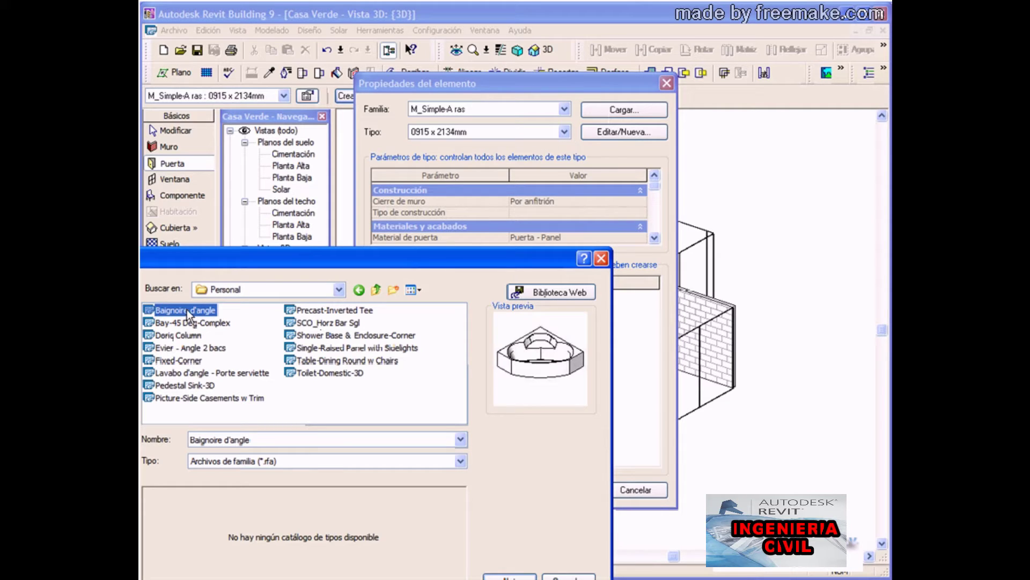
{"action": "left_click", "coordinate": [184, 386]}
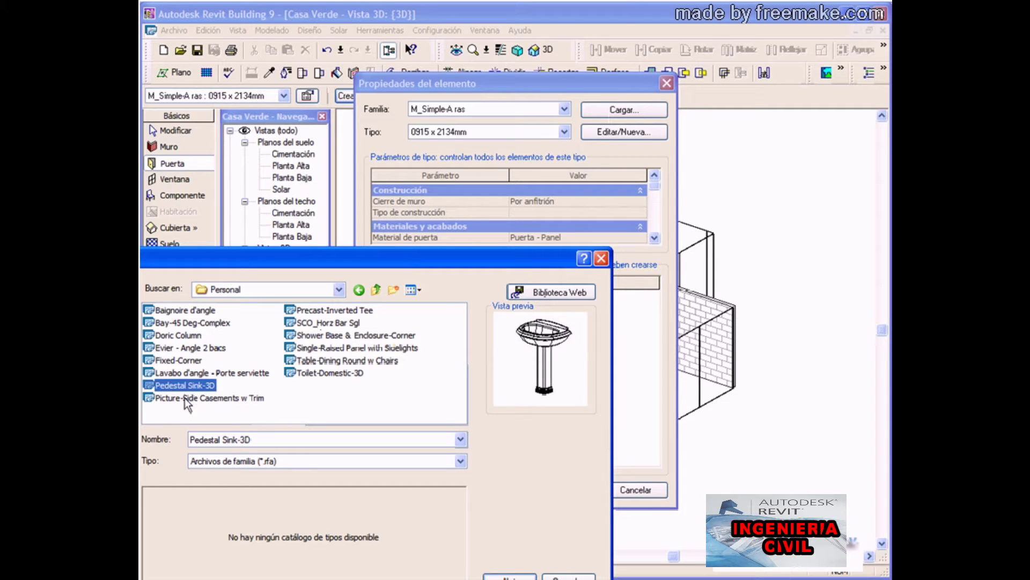
{"action": "left_click", "coordinate": [326, 338]}
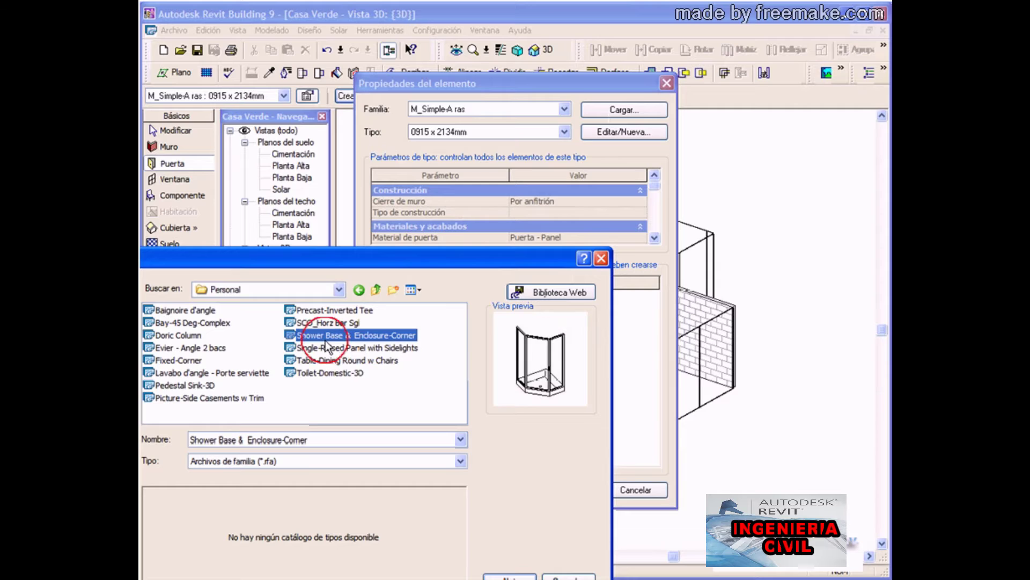
{"action": "left_click", "coordinate": [319, 371]}
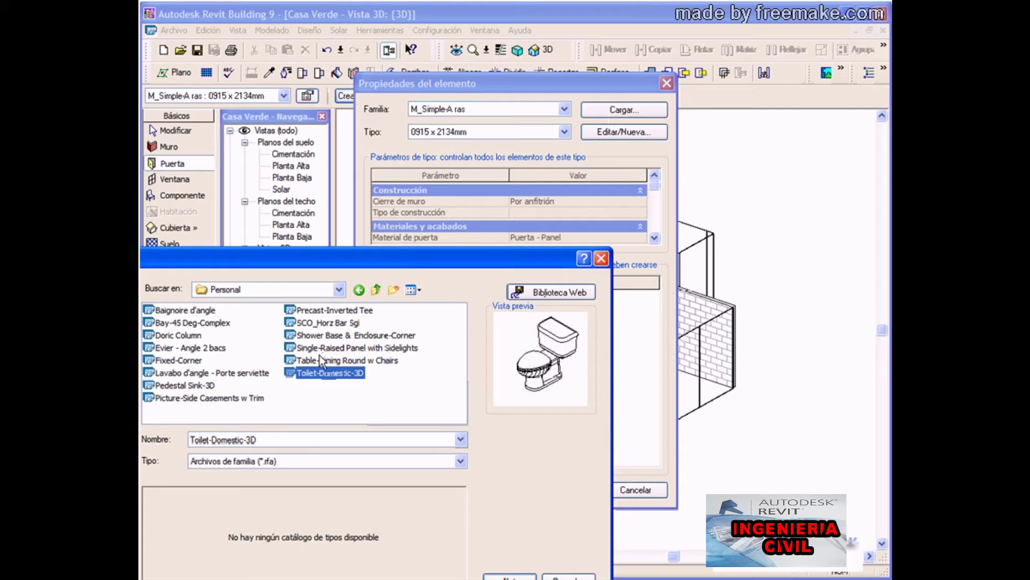
{"action": "left_click", "coordinate": [320, 348]}
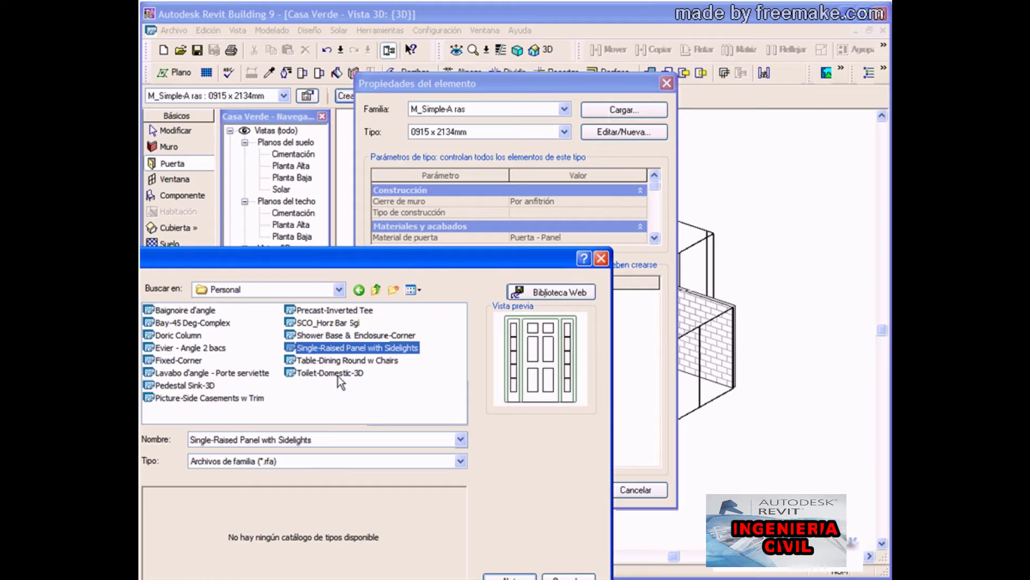
{"action": "left_click", "coordinate": [510, 577]}
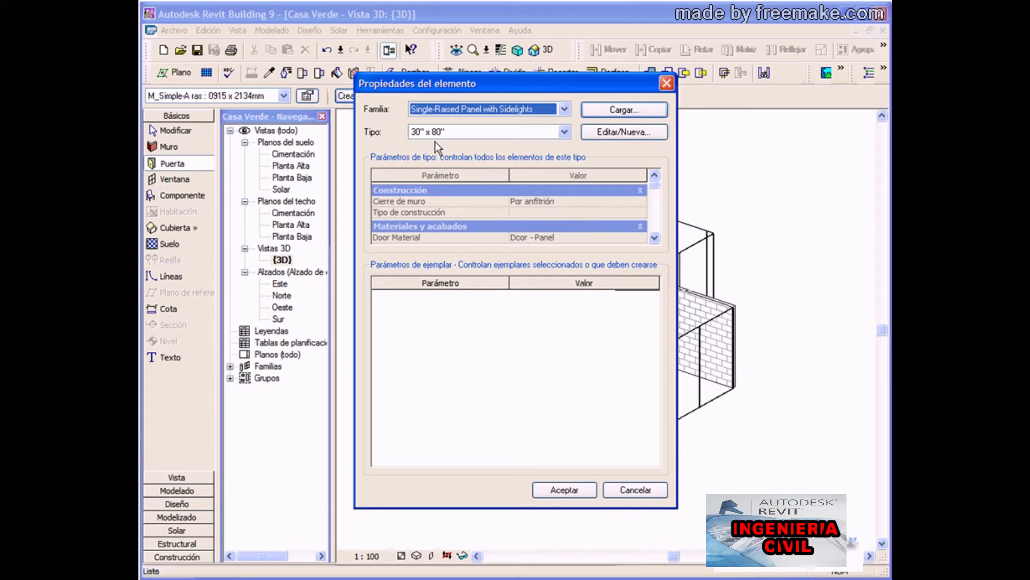
- Confirm the sidelight door type and place the door in the front brick wall
{"action": "left_click", "coordinate": [563, 490]}
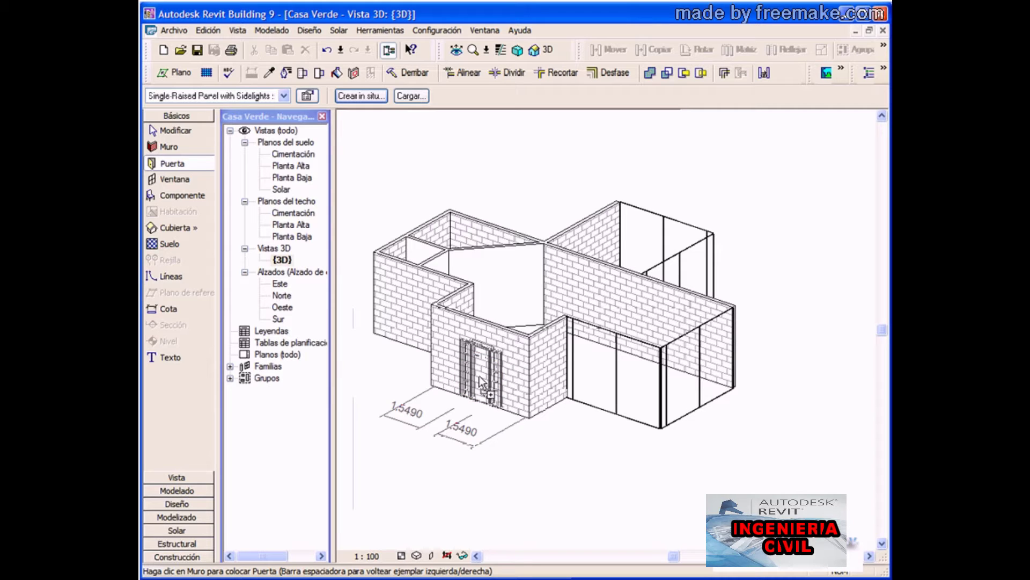
{"action": "left_click", "coordinate": [482, 382]}
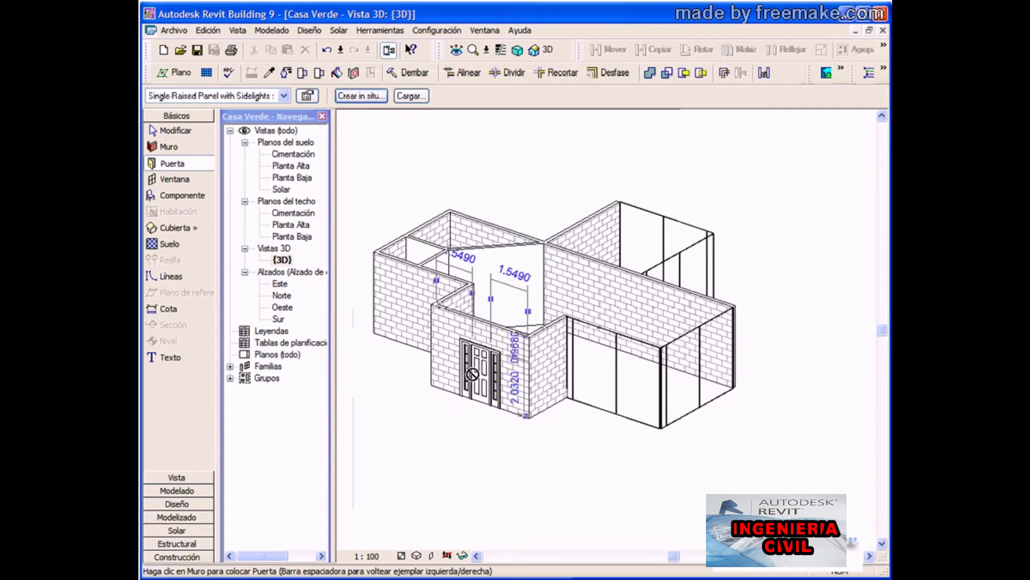
{"action": "left_click", "coordinate": [171, 131]}
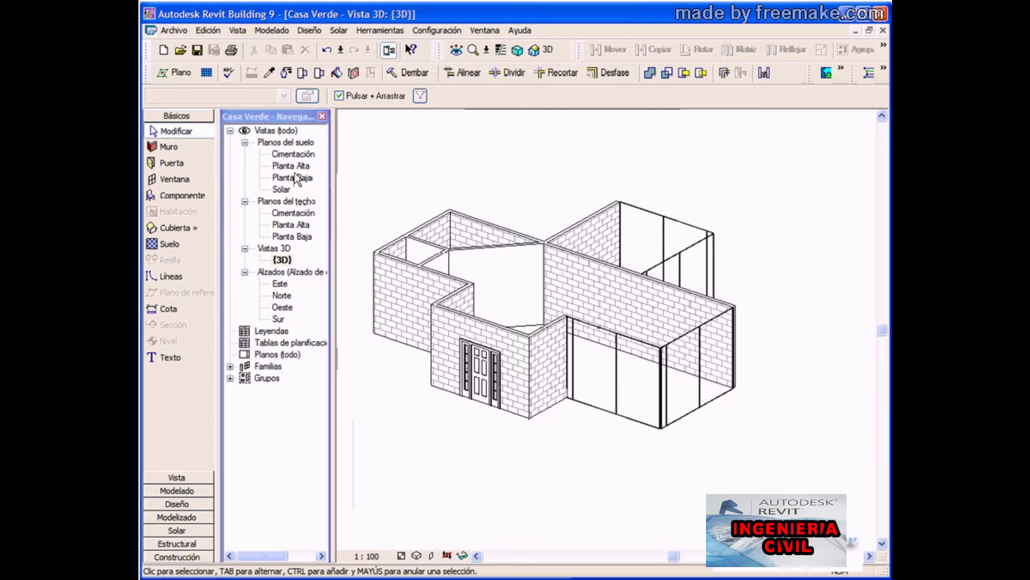
- In the Planta Baja plan, flip the new door's swing and hinge side, then return to {3D}
{"action": "left_click", "coordinate": [291, 178]}
{"action": "double_click", "coordinate": [291, 178]}
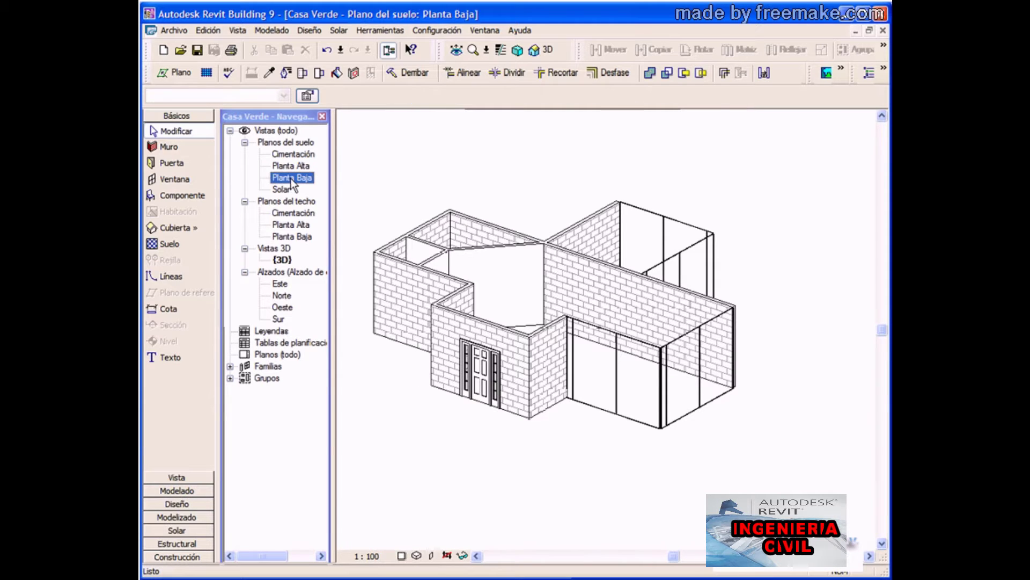
{"action": "scroll", "coordinate": [606, 472], "scroll_direction": "up", "scroll_amount": 1}
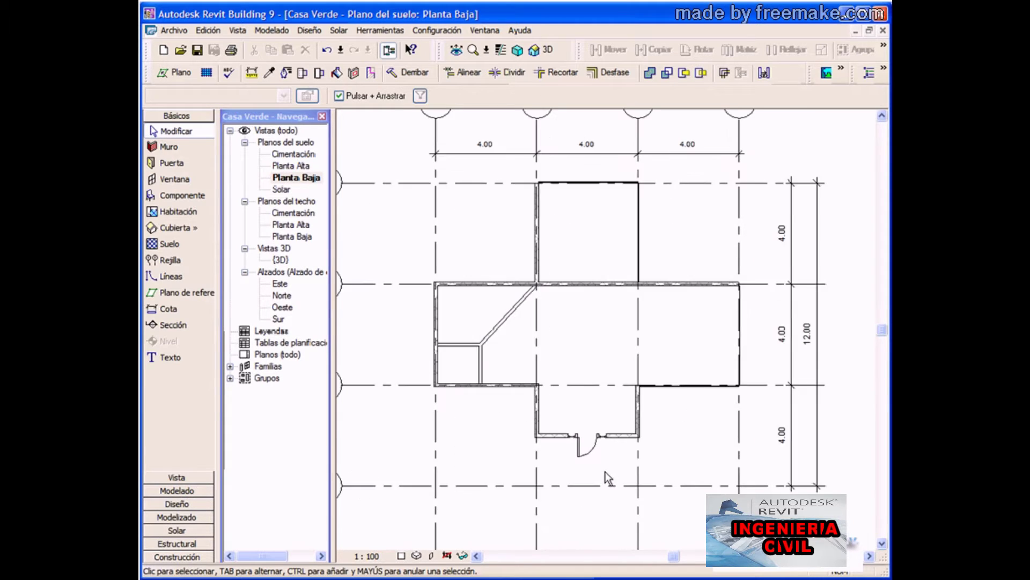
{"action": "scroll", "coordinate": [605, 472], "scroll_direction": "up", "scroll_amount": 2}
{"action": "scroll", "coordinate": [607, 475], "scroll_direction": "up", "scroll_amount": 2}
{"action": "left_click", "coordinate": [566, 430]}
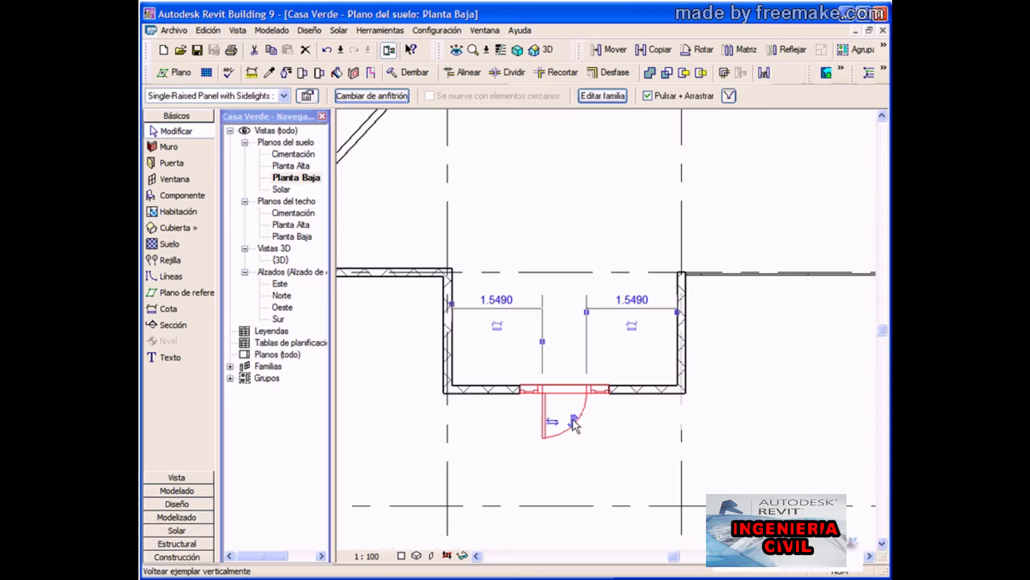
{"action": "left_click", "coordinate": [572, 420]}
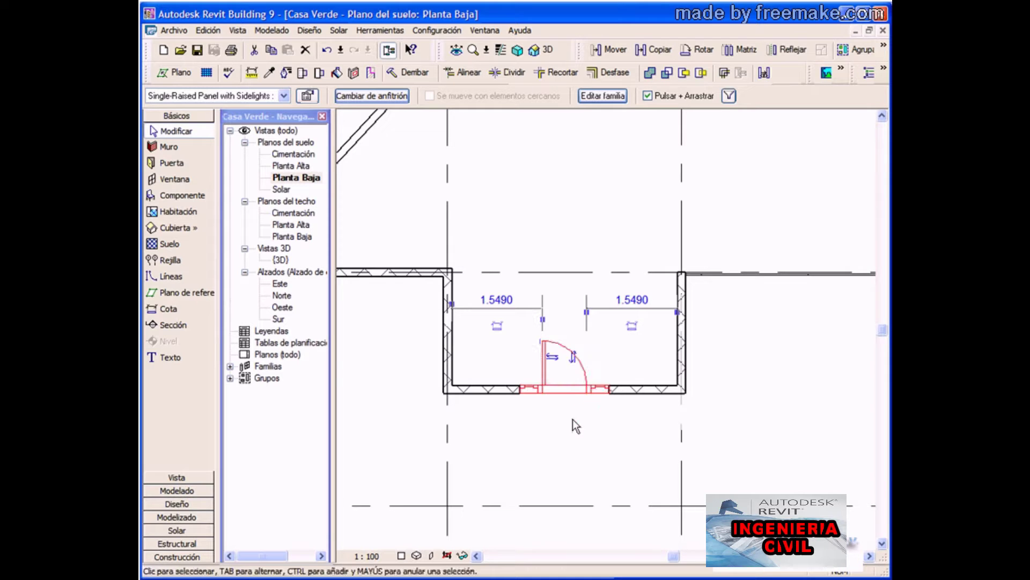
{"action": "left_click", "coordinate": [556, 358]}
{"action": "left_click", "coordinate": [557, 452]}
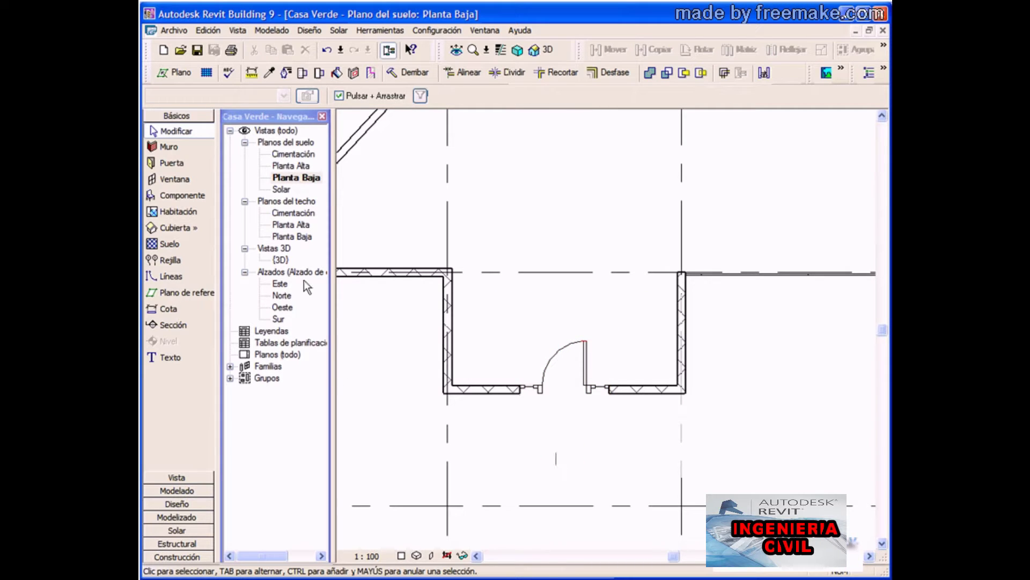
{"action": "double_click", "coordinate": [281, 259]}
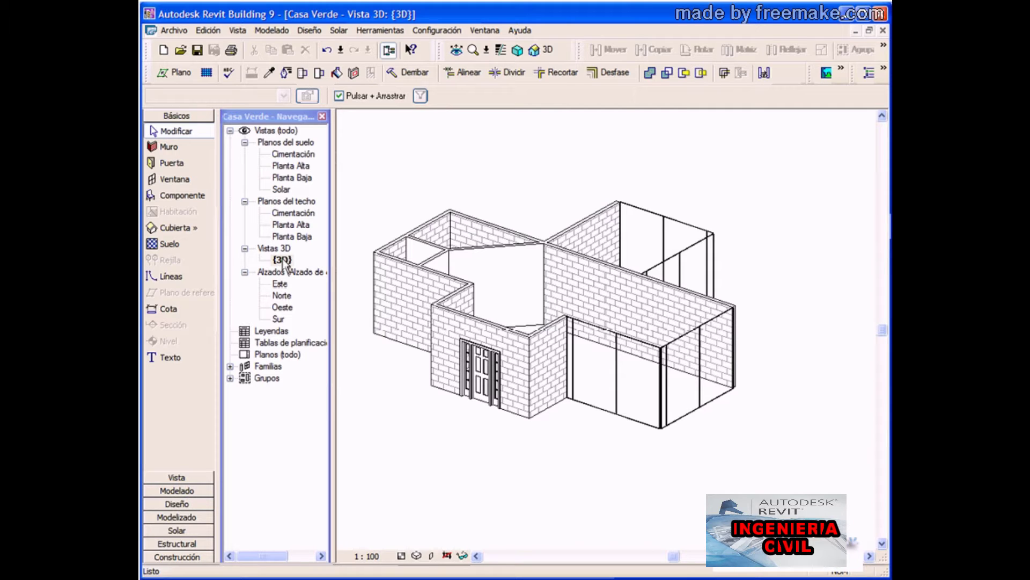
- Orbit the house with Dynamic View Giro until the glazed sections appear at left
{"action": "left_click", "coordinate": [456, 49]}
{"action": "key", "text": "Escape"}
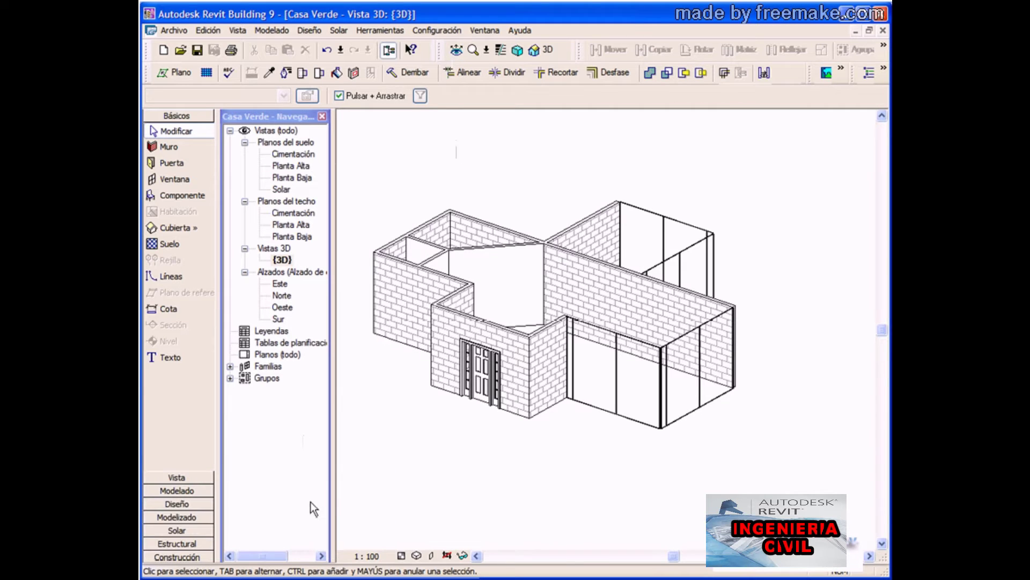
{"action": "left_click", "coordinate": [458, 49]}
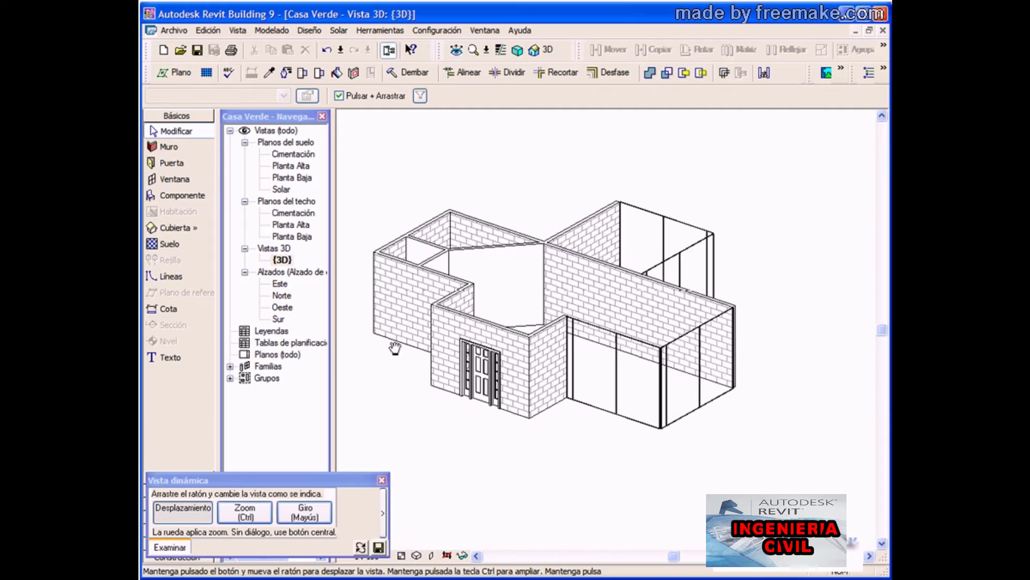
{"action": "left_click", "coordinate": [305, 512]}
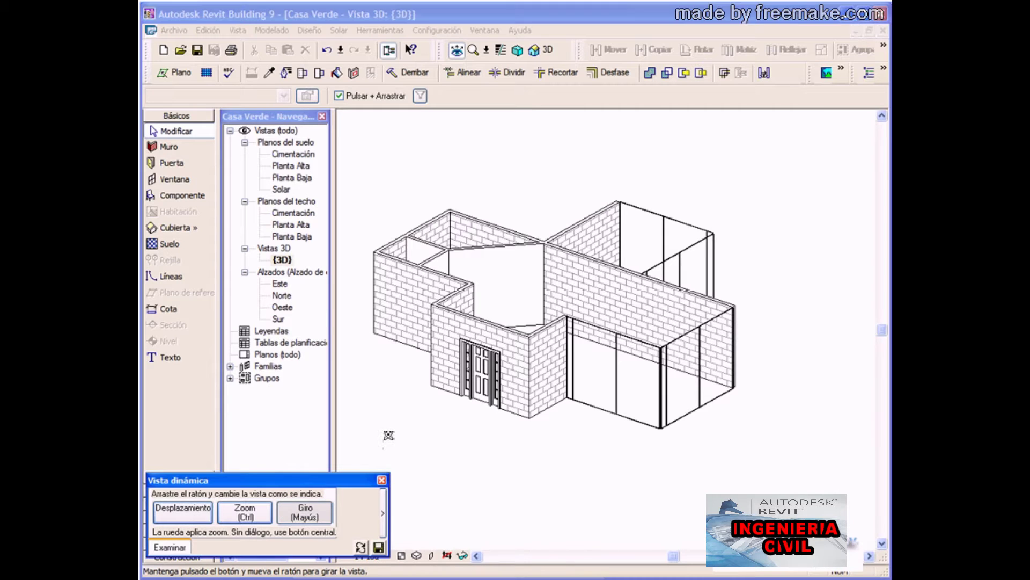
{"action": "mouse_move", "coordinate": [388, 435]}
{"action": "left_mouse_down"}
{"action": "mouse_move", "coordinate": [643, 458]}
{"action": "mouse_move", "coordinate": [805, 421]}
{"action": "left_mouse_up"}
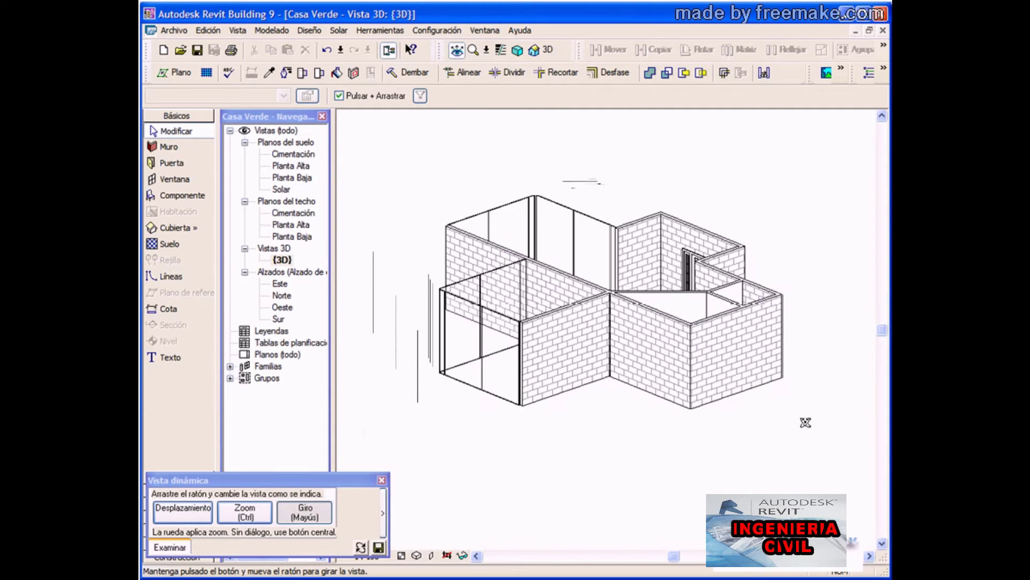
{"action": "left_click", "coordinate": [382, 480]}
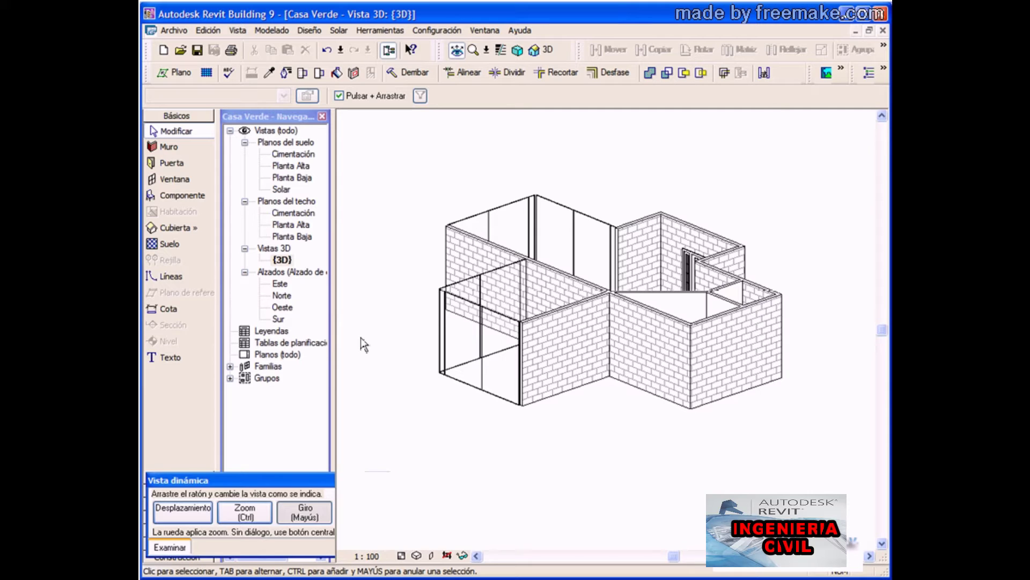
- Start the Ventana tool and load the Personal Fixed-Corner family, using its 36" x 36" type
{"action": "left_click", "coordinate": [176, 182]}
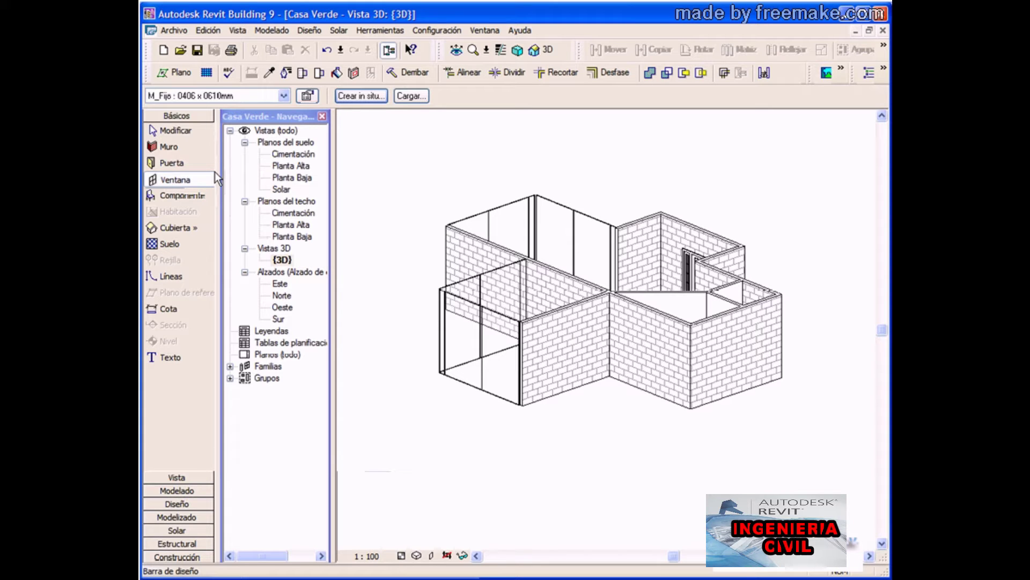
{"action": "left_click", "coordinate": [306, 96]}
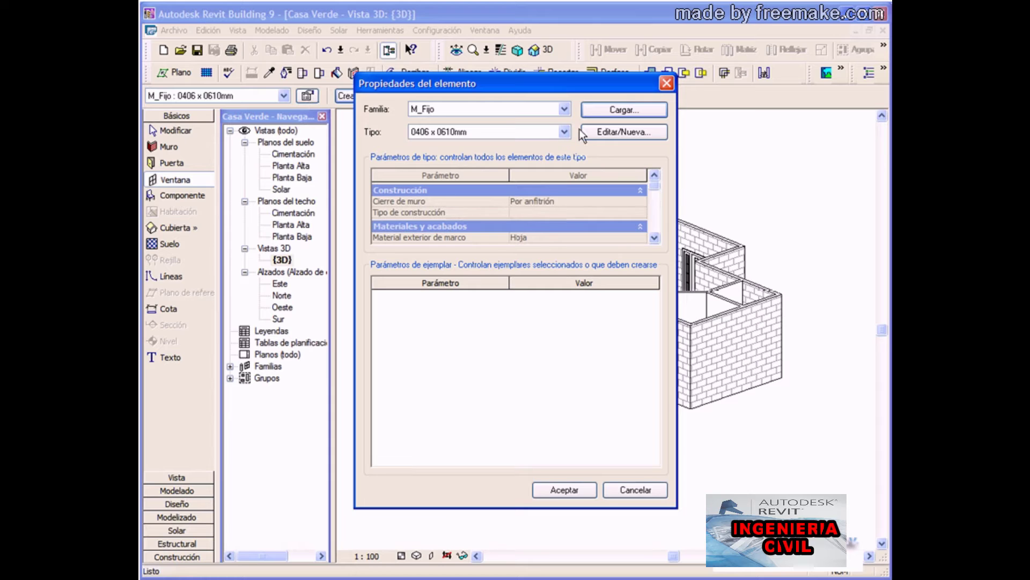
{"action": "left_click", "coordinate": [600, 110]}
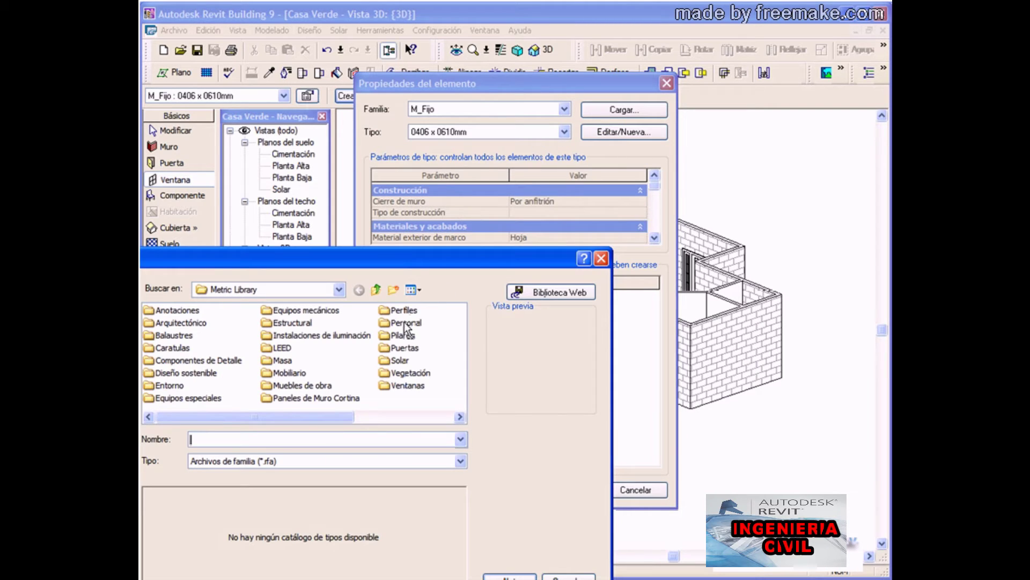
{"action": "double_click", "coordinate": [405, 322]}
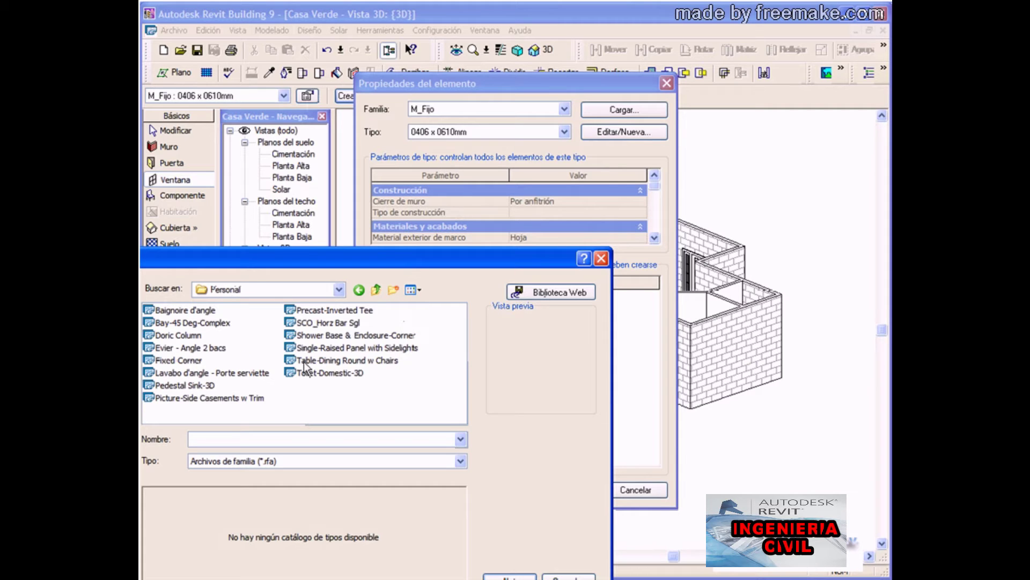
{"action": "left_click", "coordinate": [190, 362]}
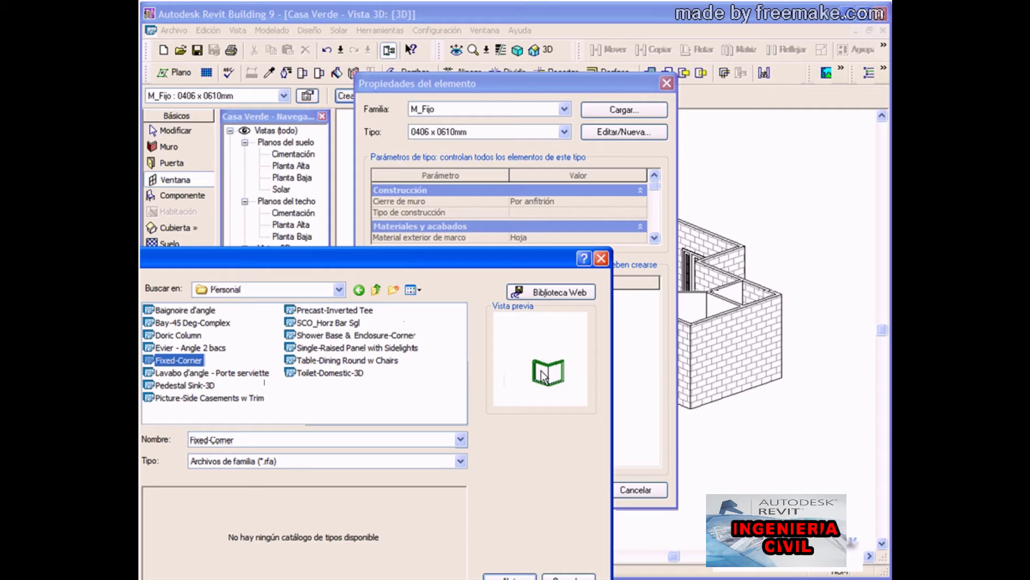
{"action": "left_click", "coordinate": [510, 576]}
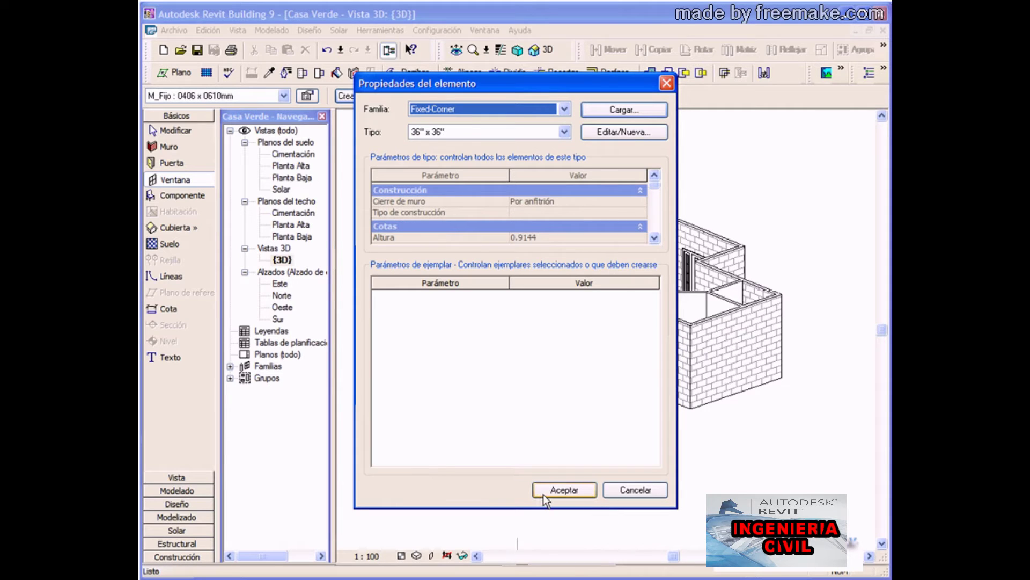
{"action": "left_click", "coordinate": [547, 495]}
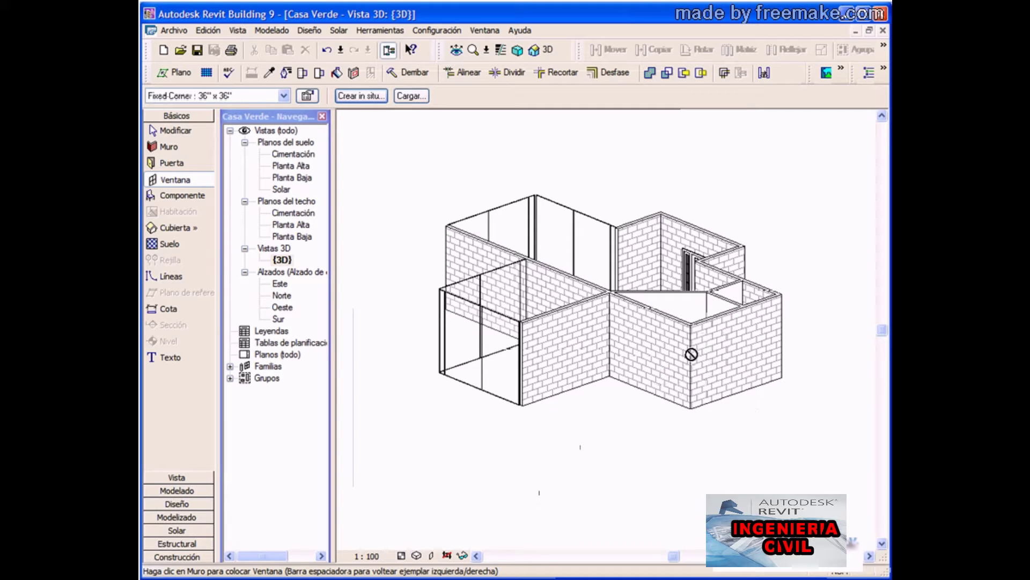
- Place the Fixed-Corner window in the right brick wall, then finish with Modificar
{"action": "left_click", "coordinate": [696, 356]}
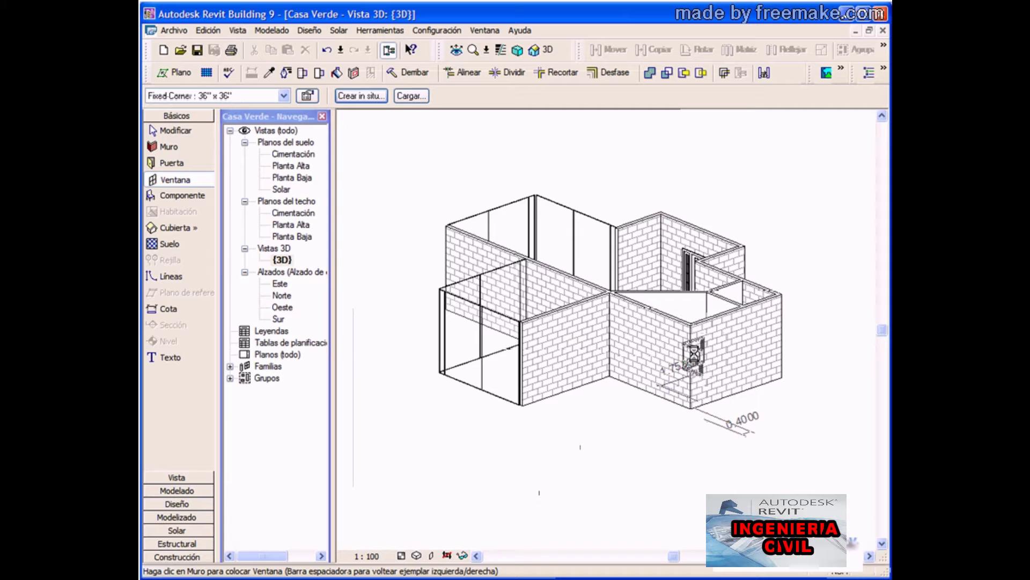
{"action": "left_click", "coordinate": [694, 353]}
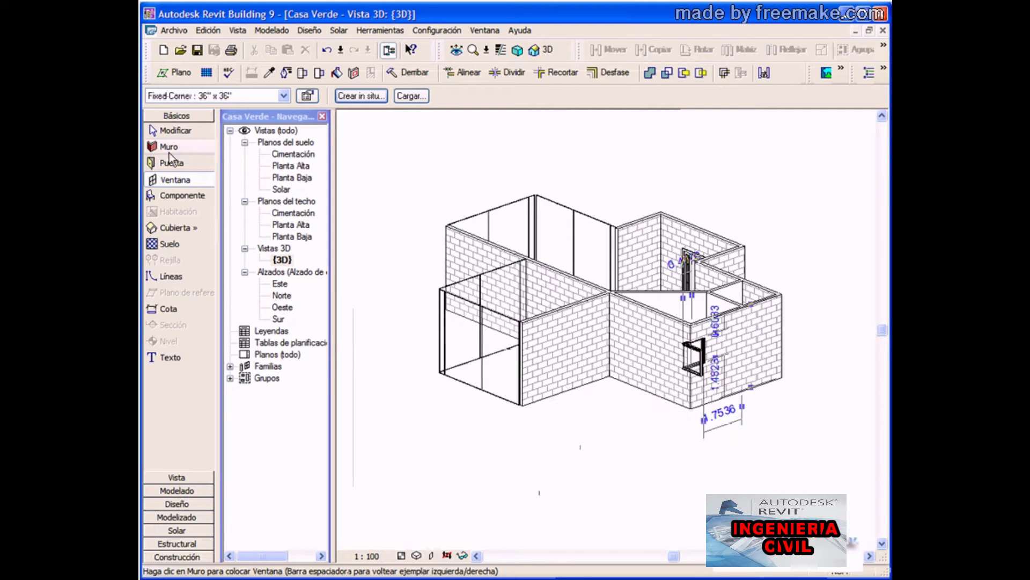
{"action": "left_click", "coordinate": [181, 134]}
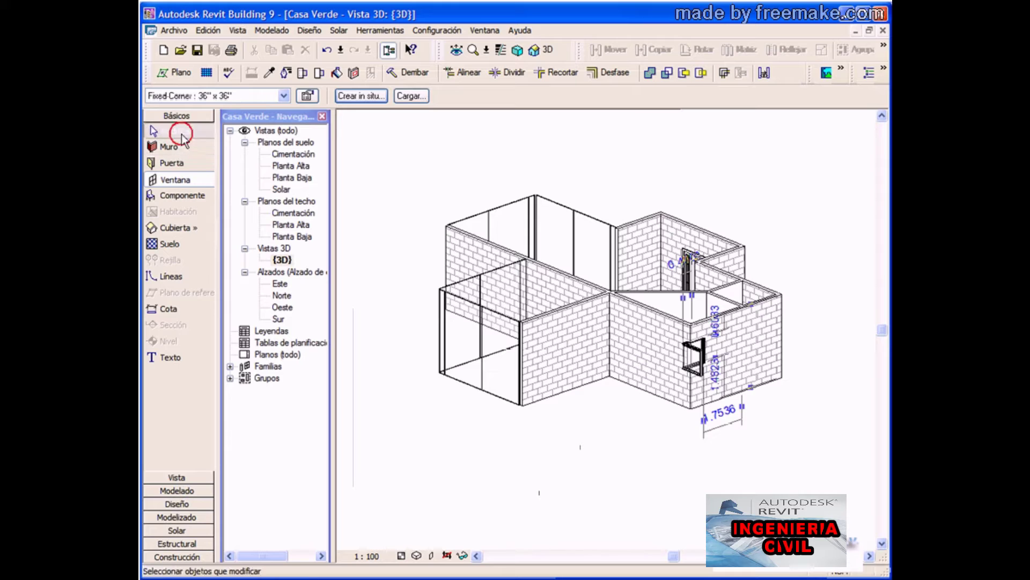
- Open the Planta Baja plan and zoom in on the wall corner with the window
{"action": "left_click", "coordinate": [279, 179]}
{"action": "double_click", "coordinate": [279, 179]}
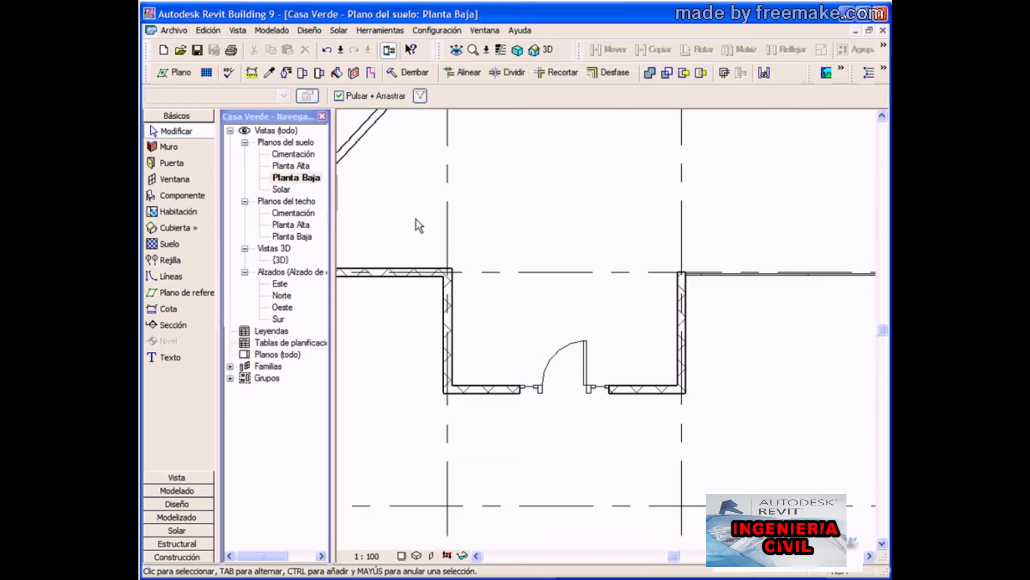
{"action": "scroll", "coordinate": [416, 219], "scroll_direction": "down", "scroll_amount": 1}
{"action": "scroll", "coordinate": [417, 219], "scroll_direction": "down", "scroll_amount": 1}
{"action": "middle_click_drag", "start_coordinate": [401, 205], "coordinate": [636, 419]}
{"action": "scroll", "coordinate": [543, 340], "scroll_direction": "up", "scroll_amount": 1}
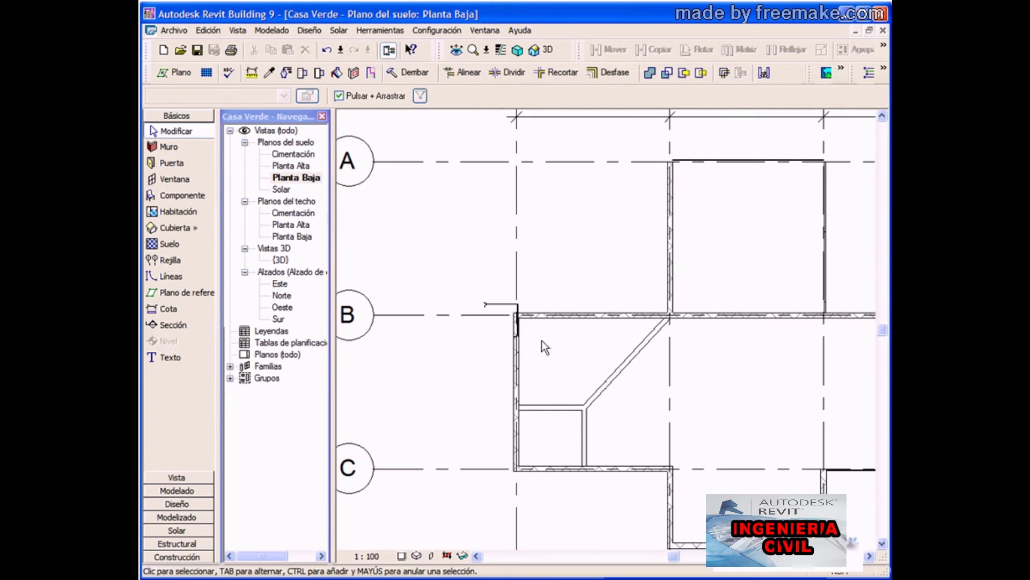
{"action": "scroll", "coordinate": [542, 340], "scroll_direction": "up", "scroll_amount": 1}
{"action": "scroll", "coordinate": [542, 340], "scroll_direction": "up", "scroll_amount": 1}
{"action": "scroll", "coordinate": [542, 341], "scroll_direction": "up", "scroll_amount": 1}
{"action": "scroll", "coordinate": [542, 340], "scroll_direction": "up", "scroll_amount": 1}
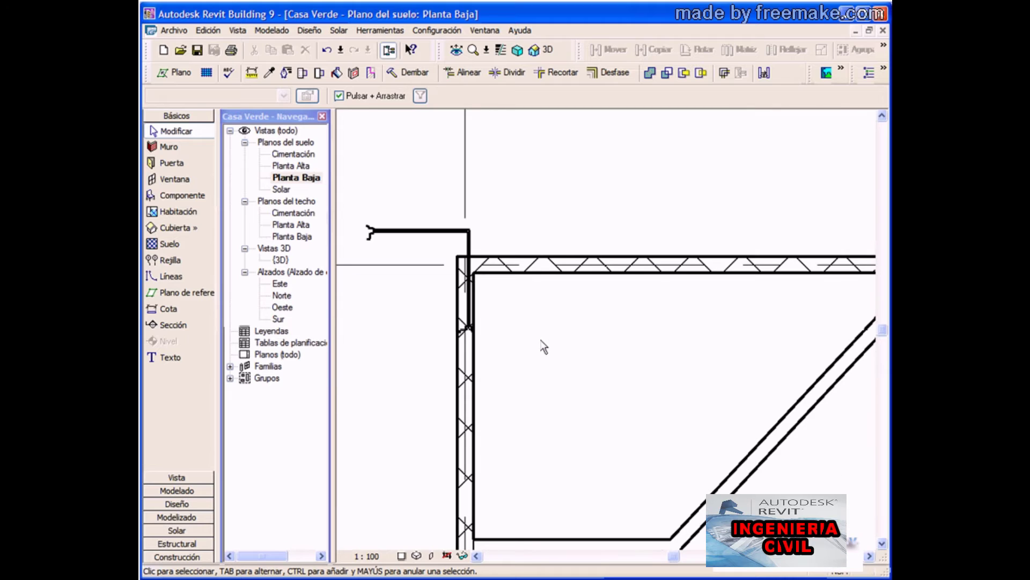
- Flip the corner window and drag it into the wall corner
{"action": "left_click", "coordinate": [431, 232]}
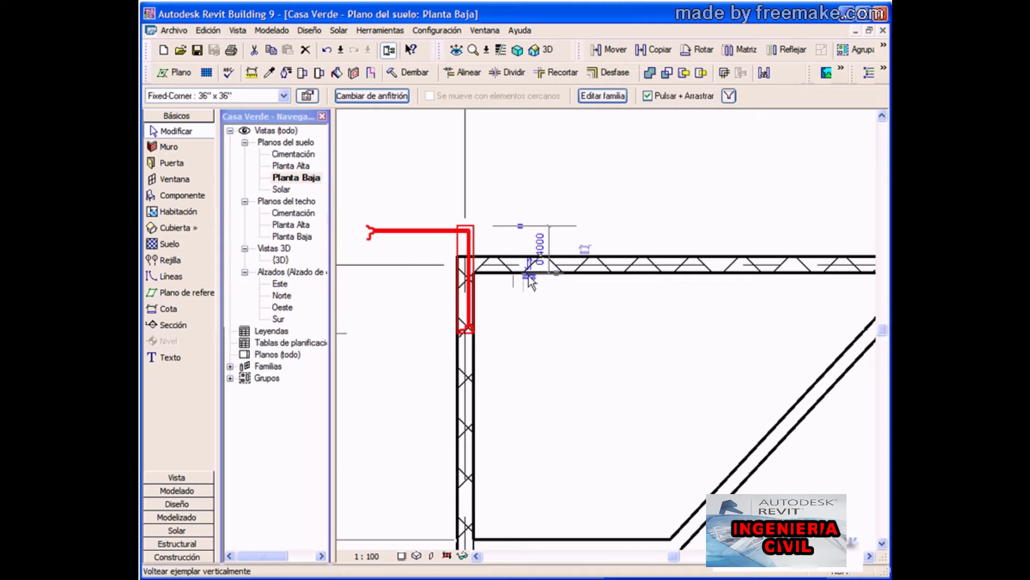
{"action": "left_click", "coordinate": [529, 278]}
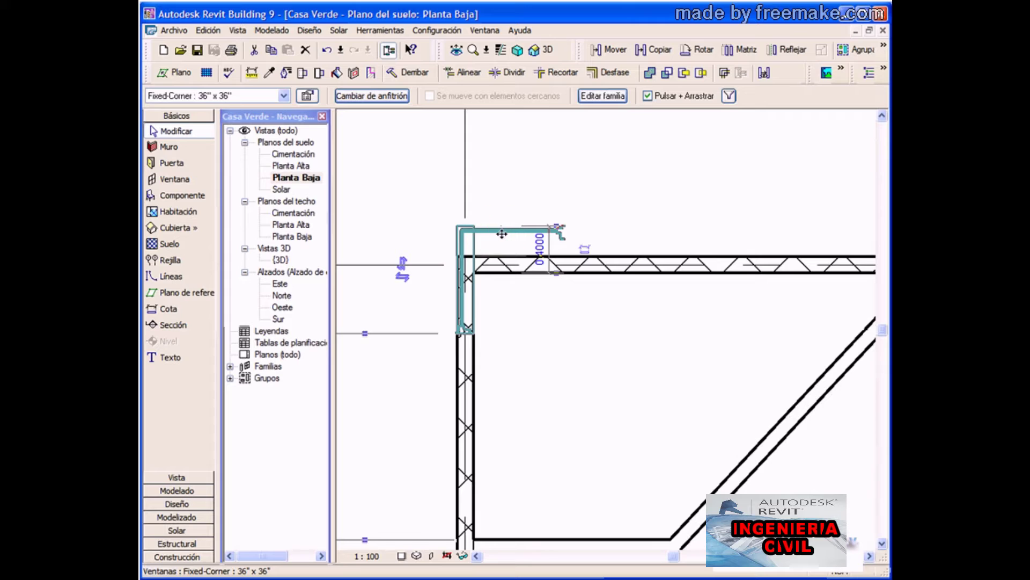
{"action": "left_click_drag", "start_coordinate": [502, 254], "coordinate": [507, 273]}
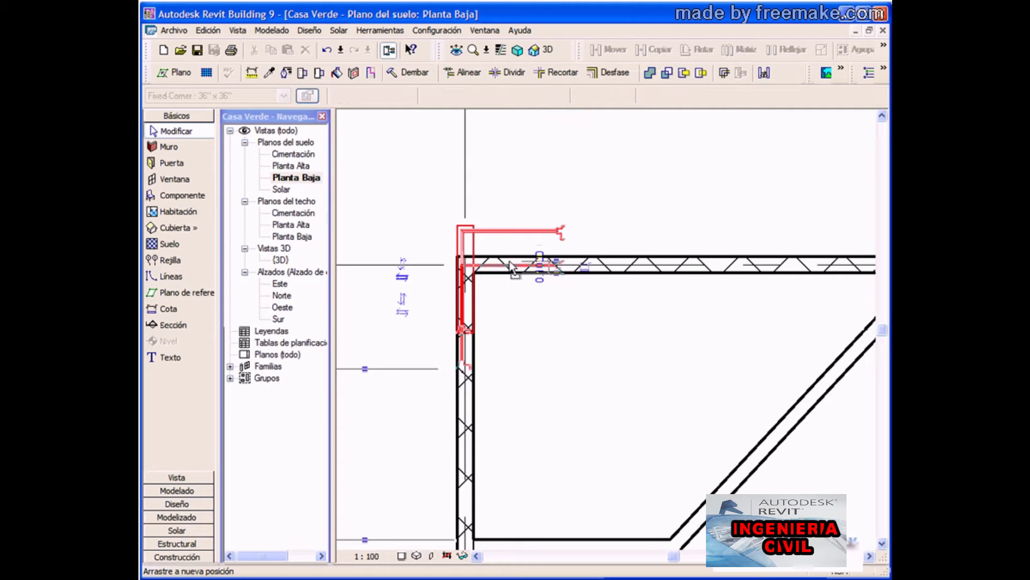
{"action": "left_click_drag", "start_coordinate": [512, 267], "coordinate": [508, 262]}
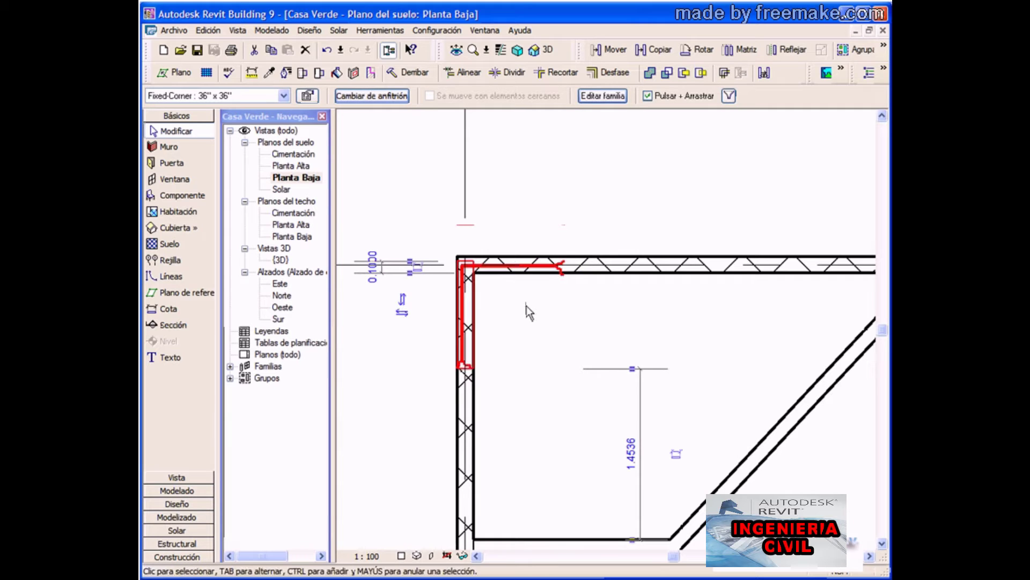
- Realign the corner window onto the wall line, then switch back to the {3D} view
{"action": "scroll", "coordinate": [526, 305], "scroll_direction": "up", "scroll_amount": 2}
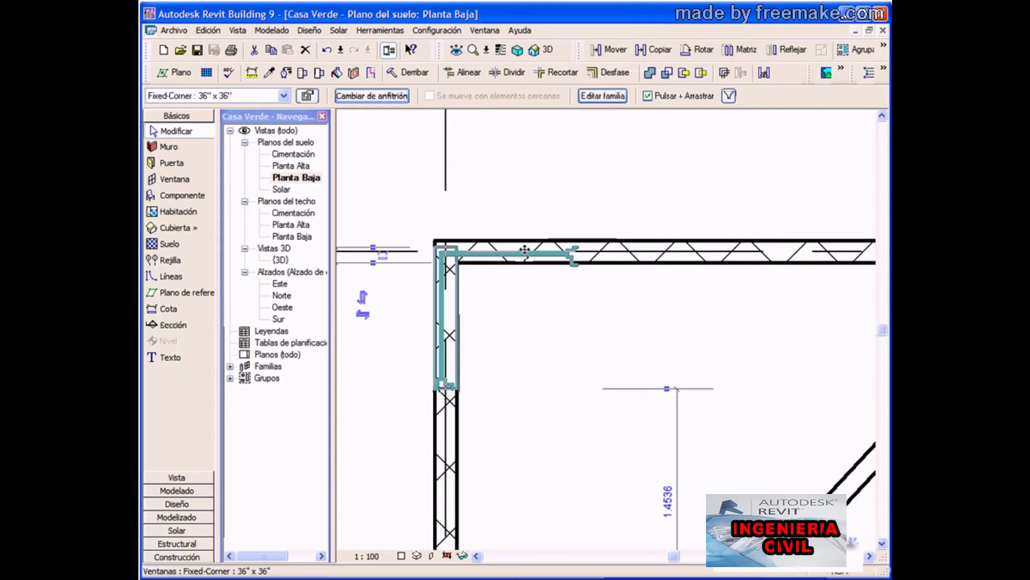
{"action": "left_click", "coordinate": [524, 249]}
{"action": "scroll", "coordinate": [526, 247], "scroll_direction": "up", "scroll_amount": 1}
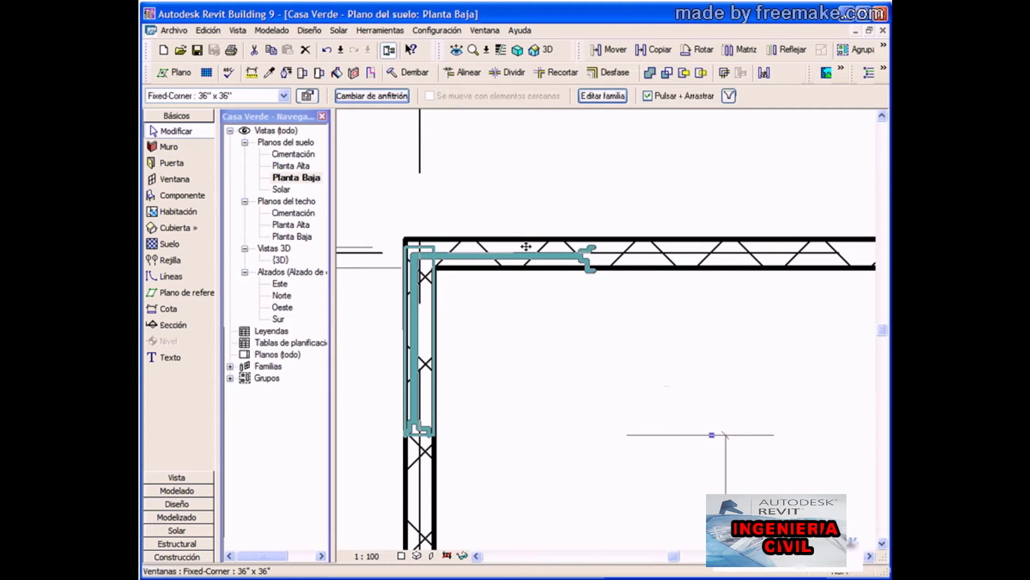
{"action": "scroll", "coordinate": [526, 247], "scroll_direction": "up", "scroll_amount": 1}
{"action": "left_click", "coordinate": [516, 256]}
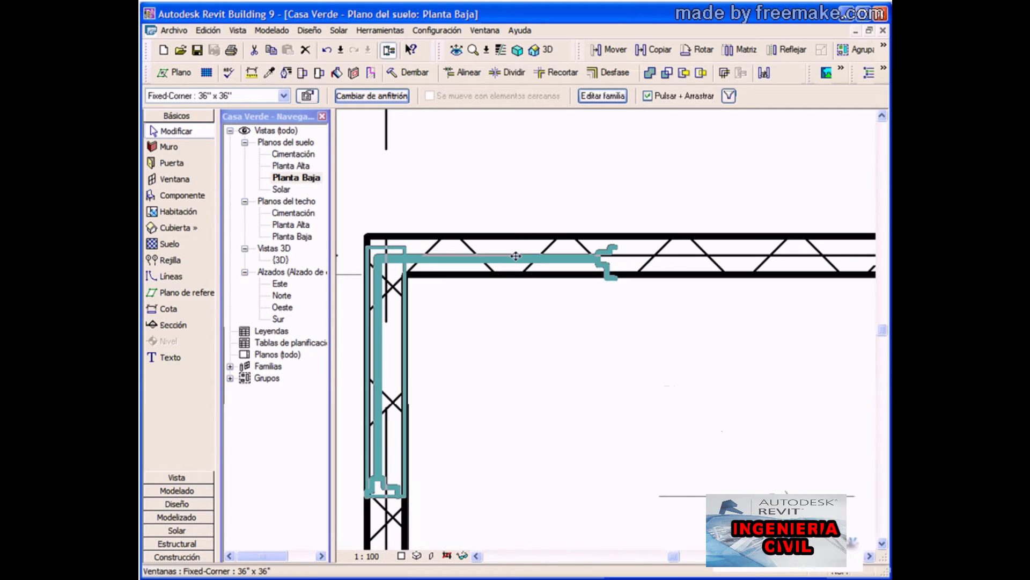
{"action": "left_click_drag", "start_coordinate": [516, 256], "coordinate": [517, 231]}
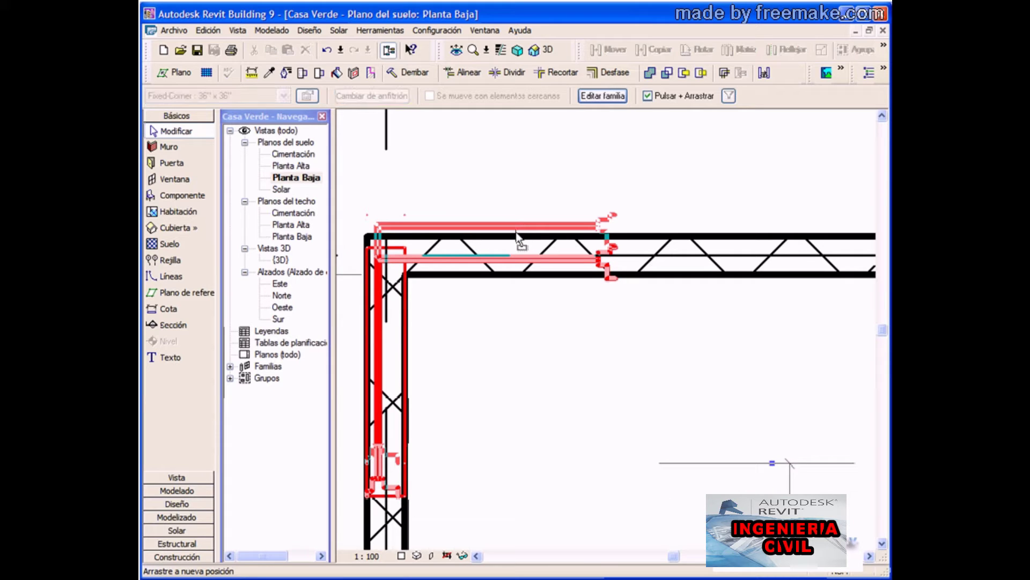
{"action": "left_click_drag", "start_coordinate": [516, 232], "coordinate": [516, 250]}
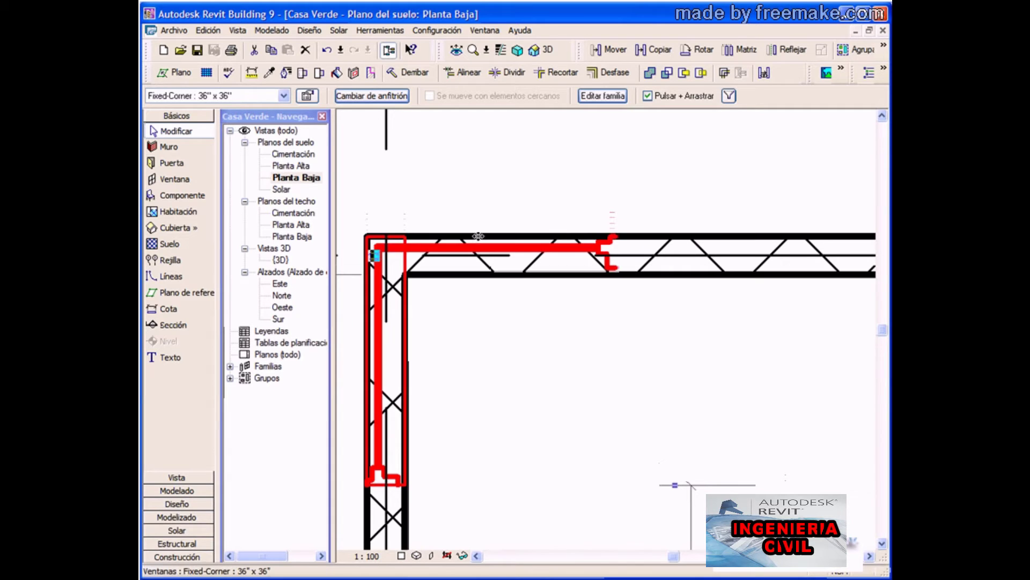
{"action": "double_click", "coordinate": [280, 259]}
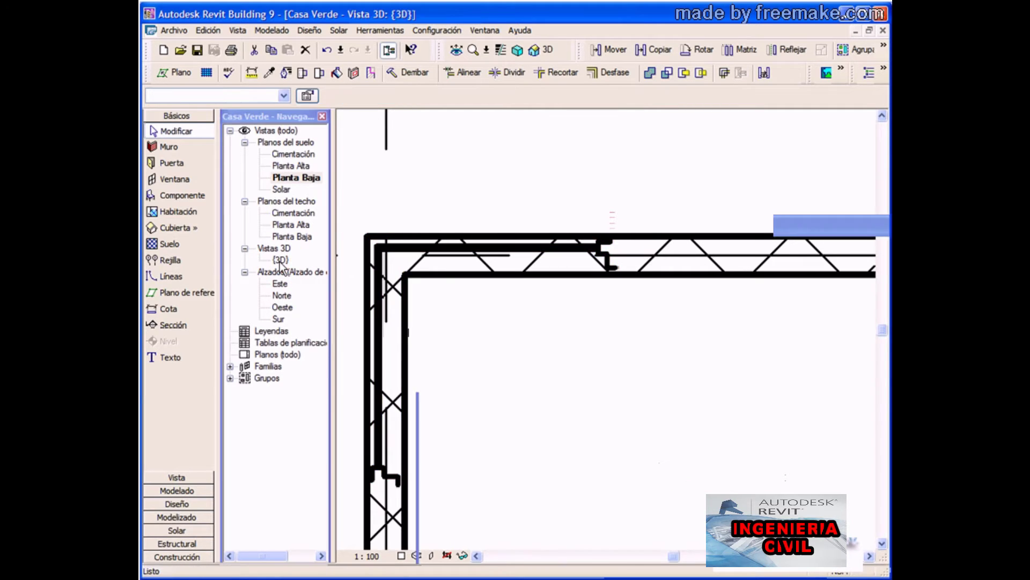
- Set the corner window's height dimension to 1.0 and show its element properties
{"action": "left_click", "coordinate": [692, 354]}
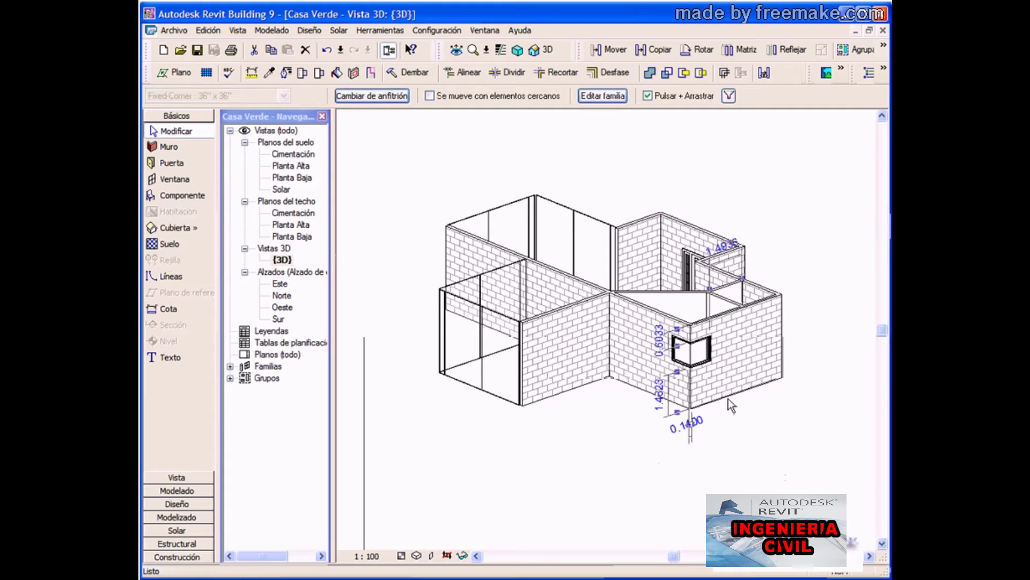
{"action": "scroll", "coordinate": [720, 410], "scroll_direction": "up", "scroll_amount": 2}
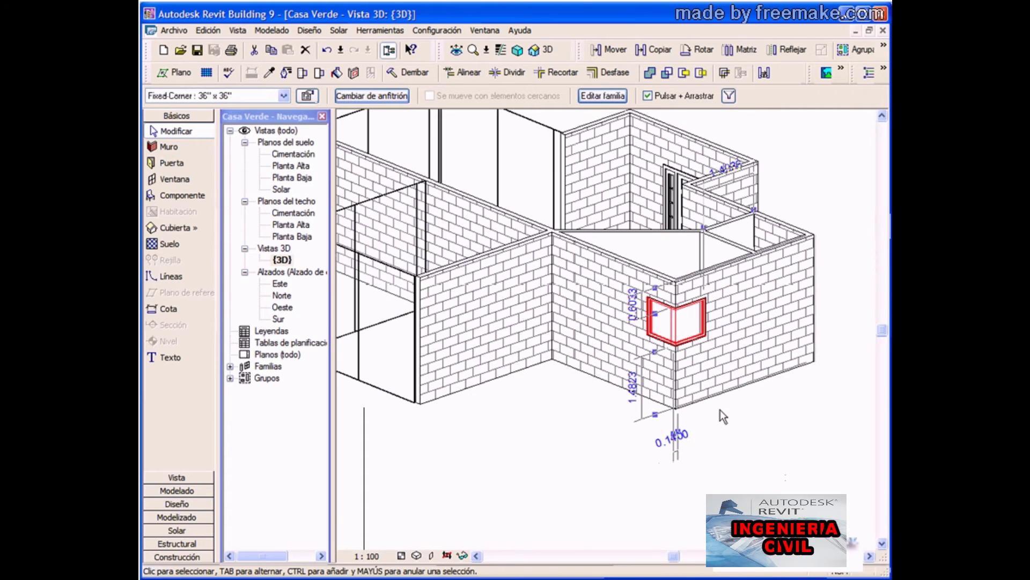
{"action": "left_click", "coordinate": [635, 399]}
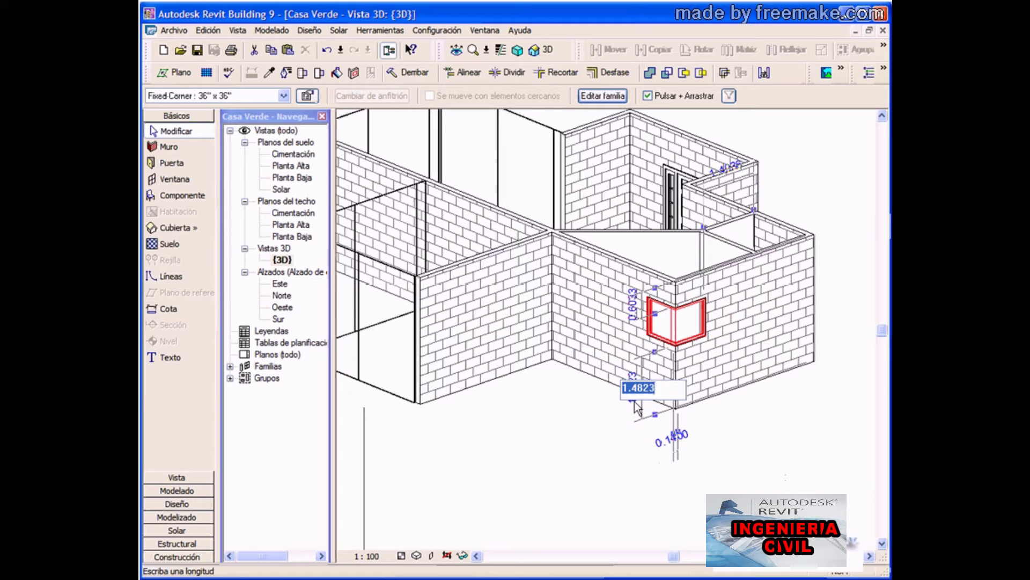
{"action": "type", "text": "10"}
{"action": "type", "text": "00"}
{"action": "key", "text": "BackSpace"}
{"action": "key", "text": "BackSpace"}
{"action": "key", "text": "BackSpace"}
{"action": "type", "text": ".0"}
{"action": "key", "text": "Return"}
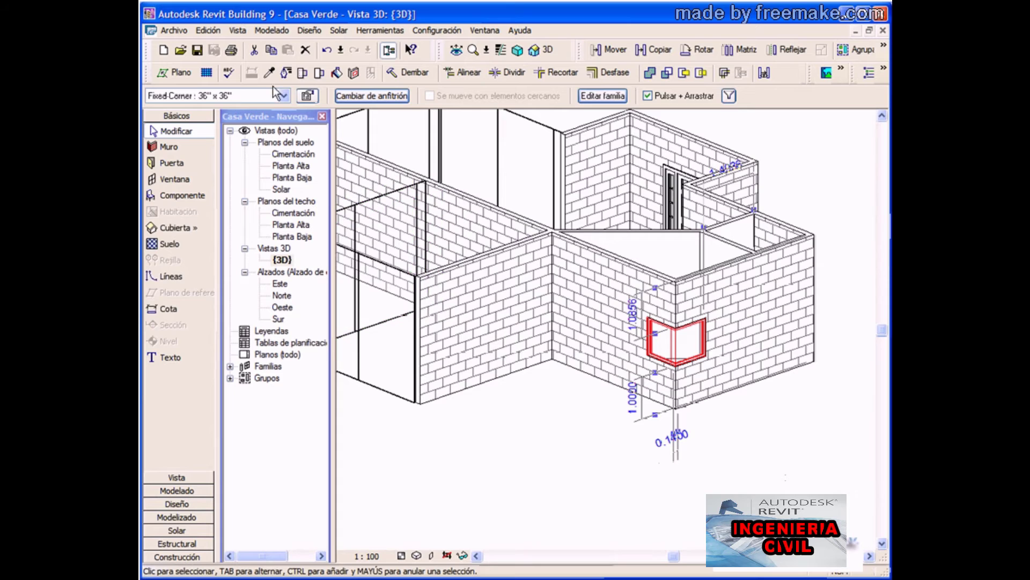
{"action": "left_click", "coordinate": [309, 97]}
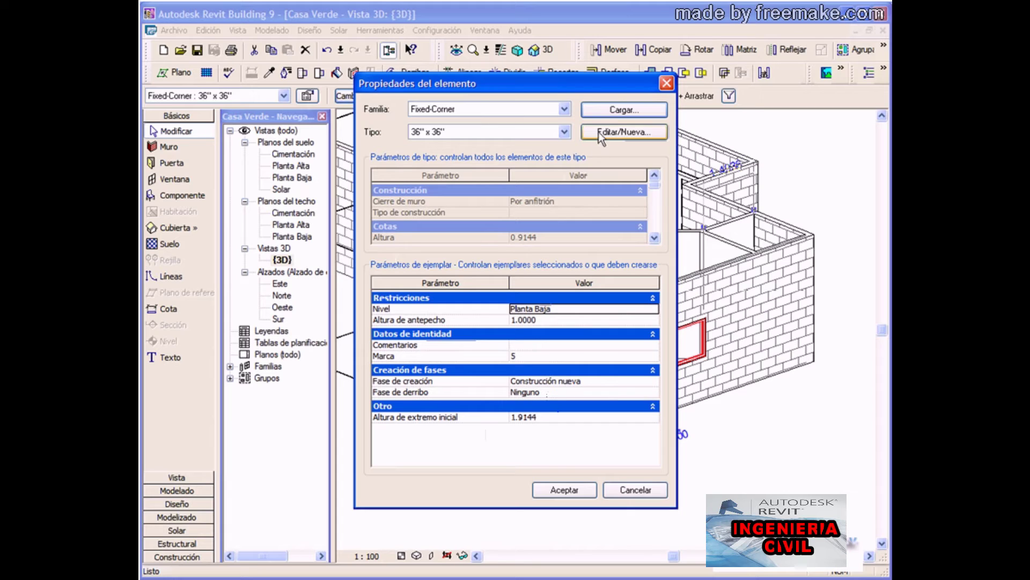
- Change the corner window to the Fixed-Corner 48" x 48" type, then reopen its properties
{"action": "left_click", "coordinate": [564, 132]}
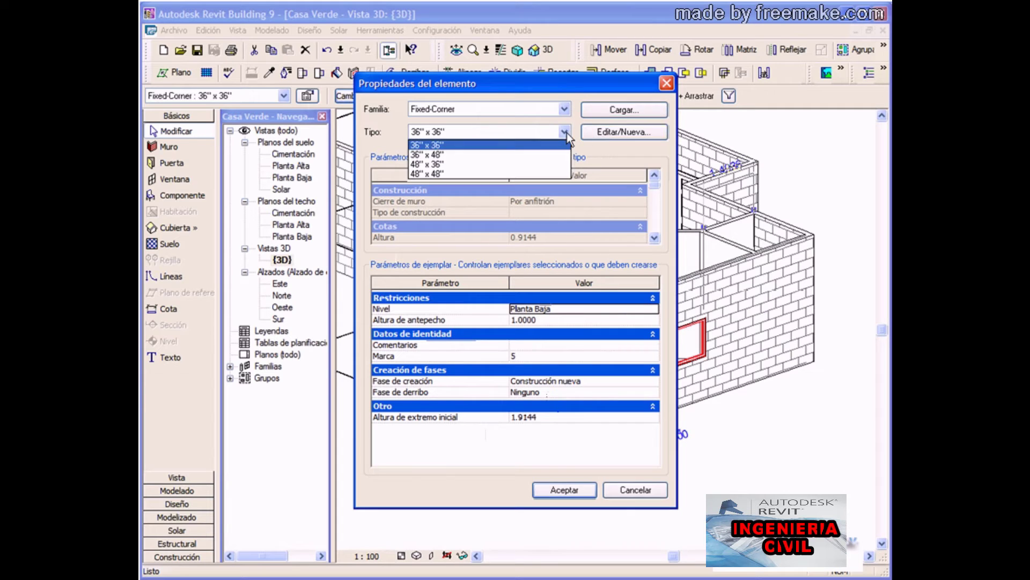
{"action": "left_click", "coordinate": [438, 173]}
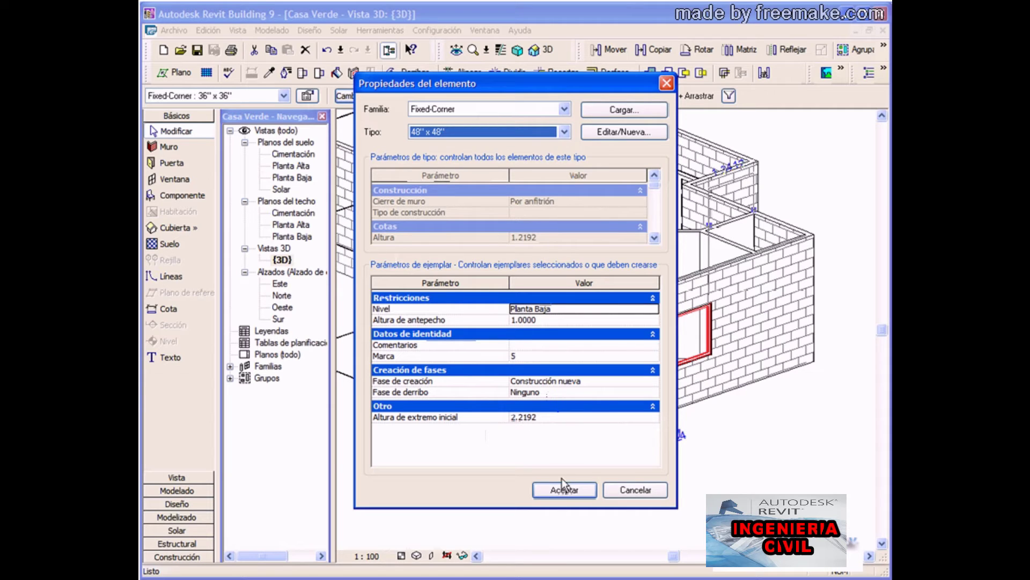
{"action": "left_click", "coordinate": [563, 491]}
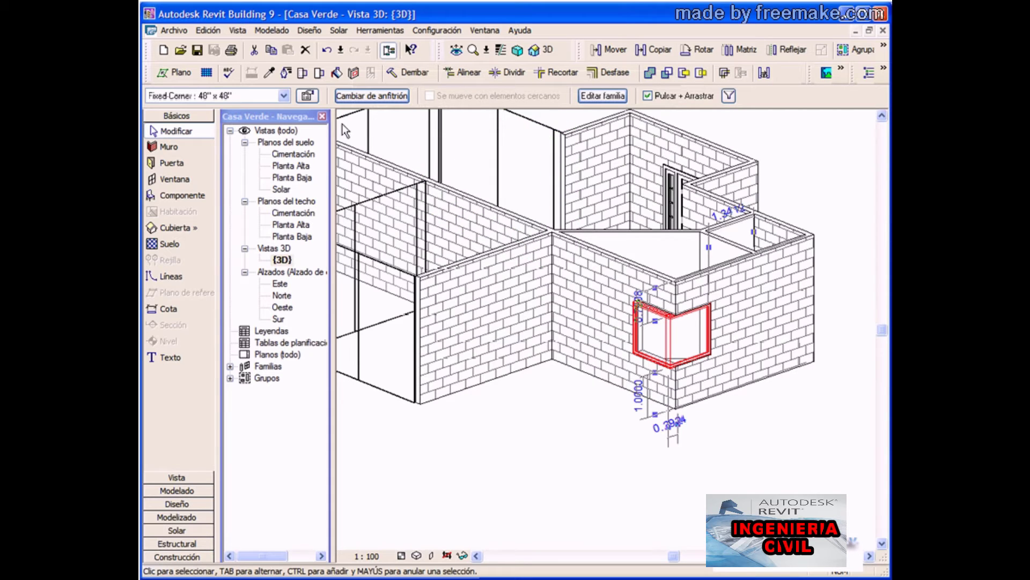
{"action": "left_click", "coordinate": [308, 96]}
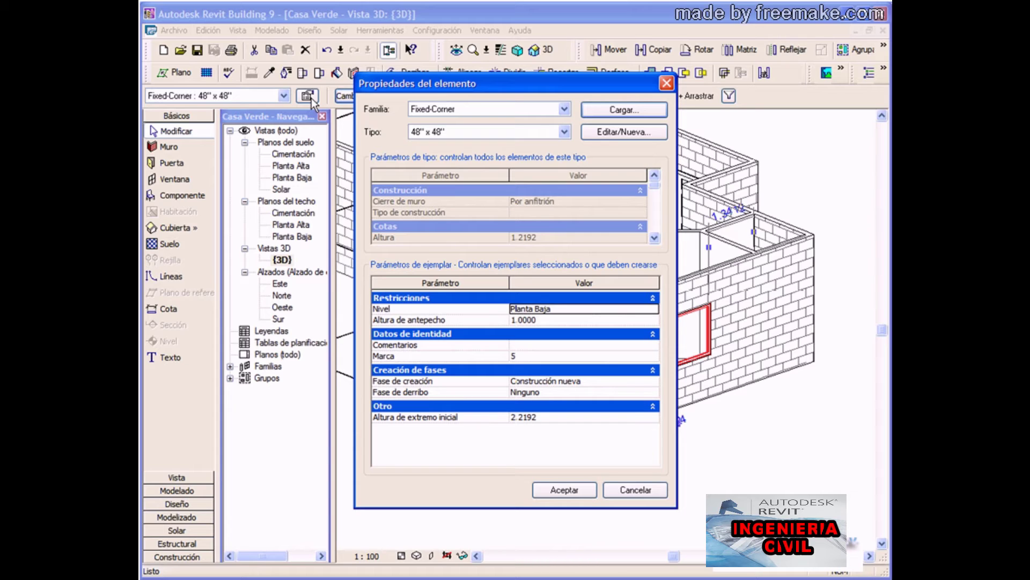
{"action": "left_click", "coordinate": [608, 132]}
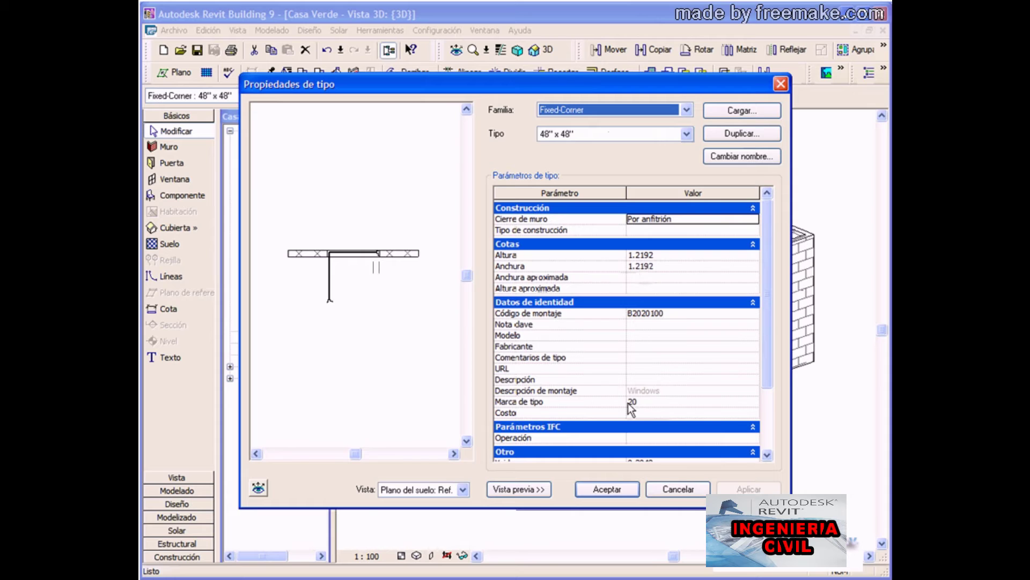
{"action": "left_click", "coordinate": [769, 390]}
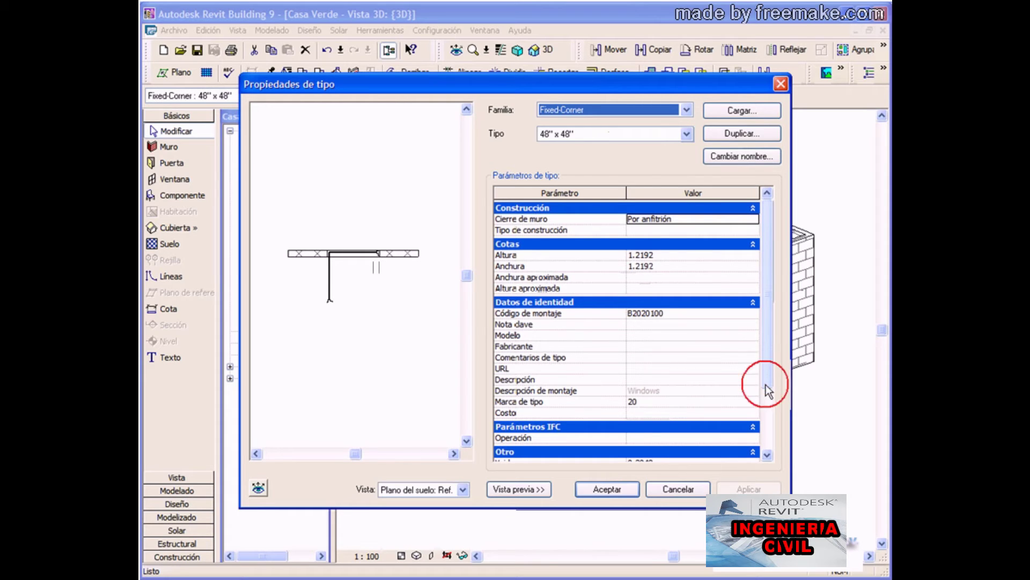
{"action": "scroll", "coordinate": [605, 441], "scroll_direction": "down", "scroll_amount": 1}
{"action": "scroll", "coordinate": [605, 441], "scroll_direction": "down", "scroll_amount": 1}
{"action": "scroll", "coordinate": [606, 441], "scroll_direction": "down", "scroll_amount": 2}
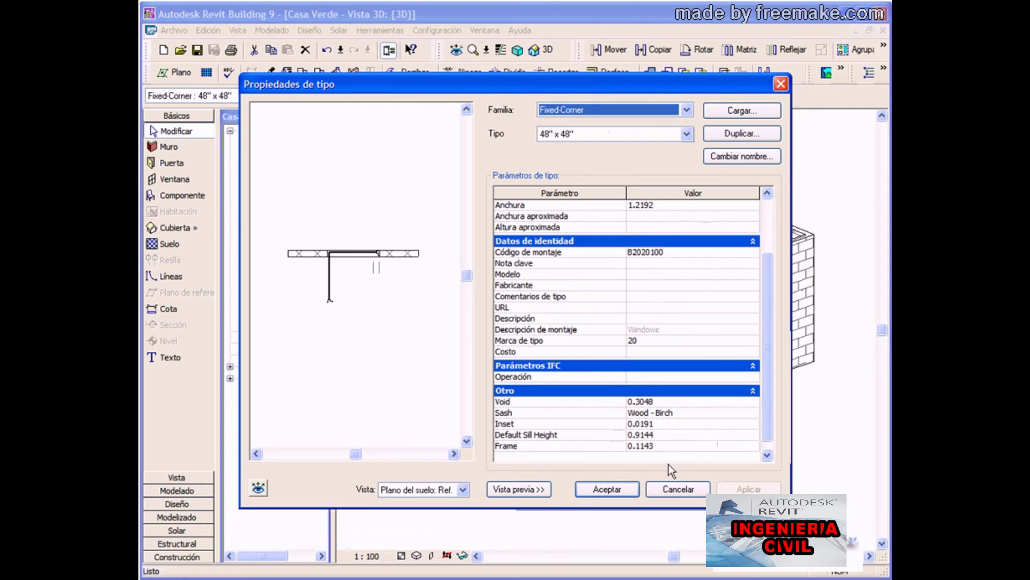
{"action": "left_click", "coordinate": [684, 491]}
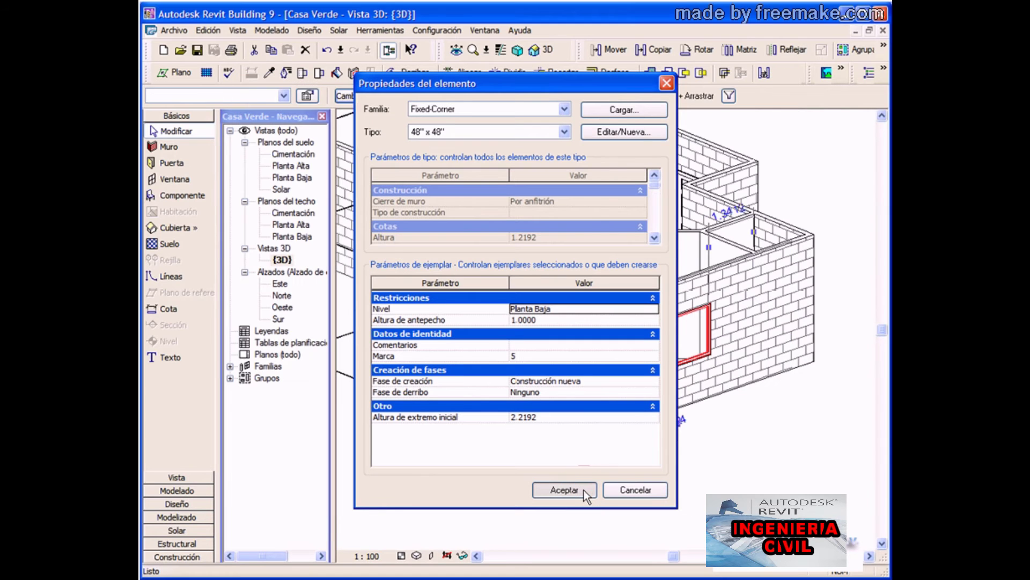
- Close the properties and change the corner window's 1.0000 sill height dimension to 1.10
{"action": "left_click", "coordinate": [584, 491]}
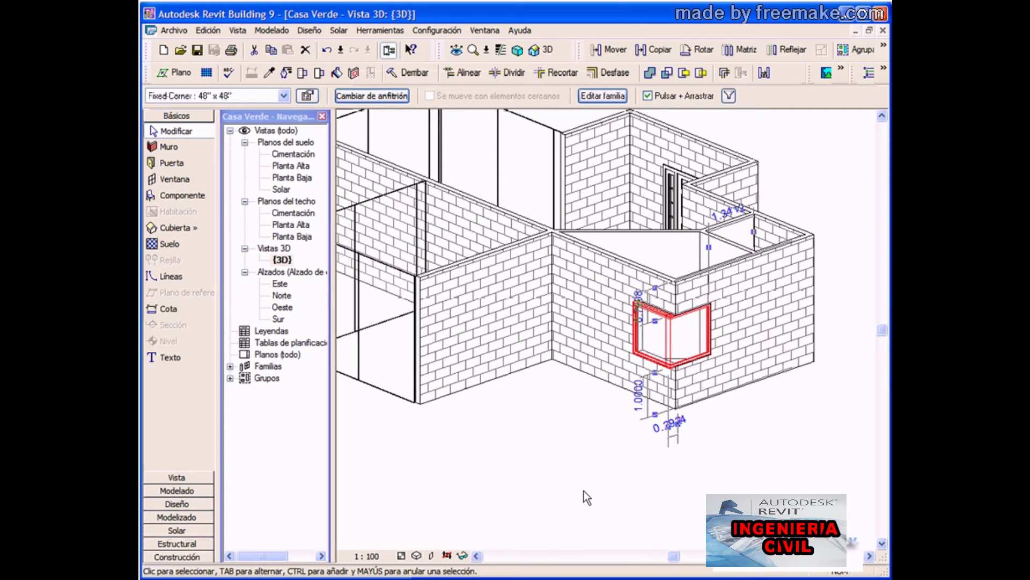
{"action": "left_click", "coordinate": [639, 409]}
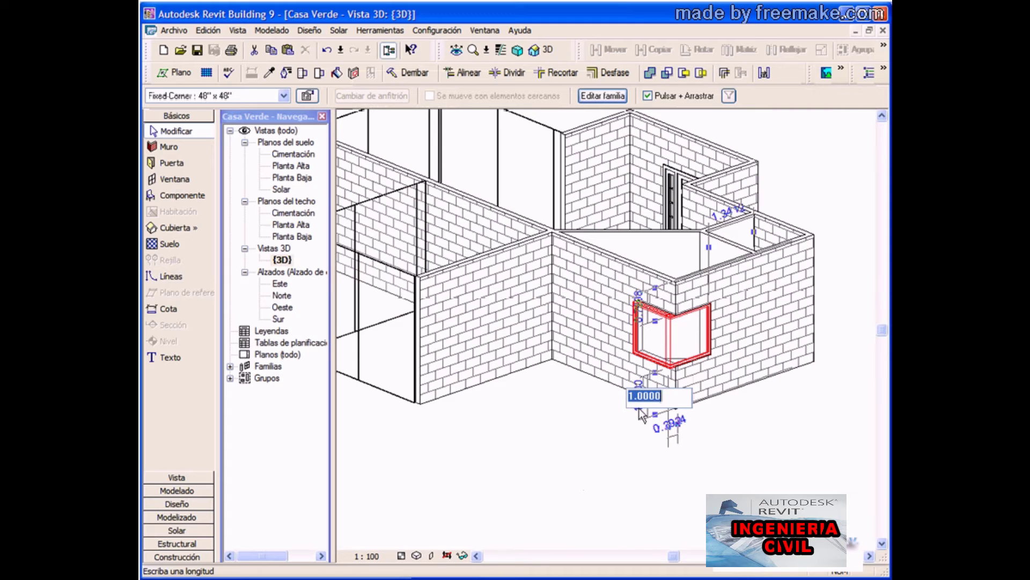
{"action": "type", "text": "1."}
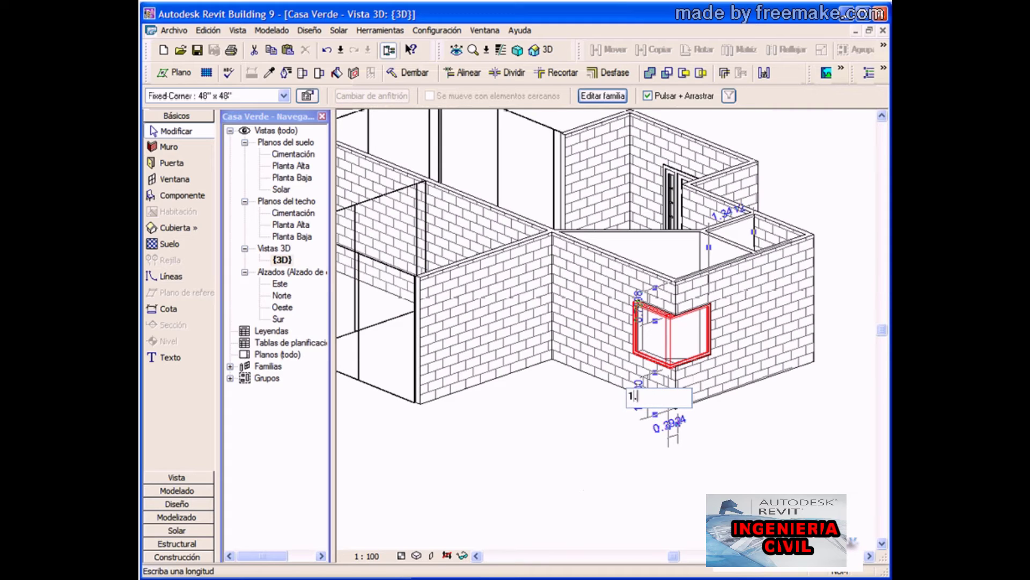
{"action": "type", "text": "10"}
{"action": "key", "text": "Return"}
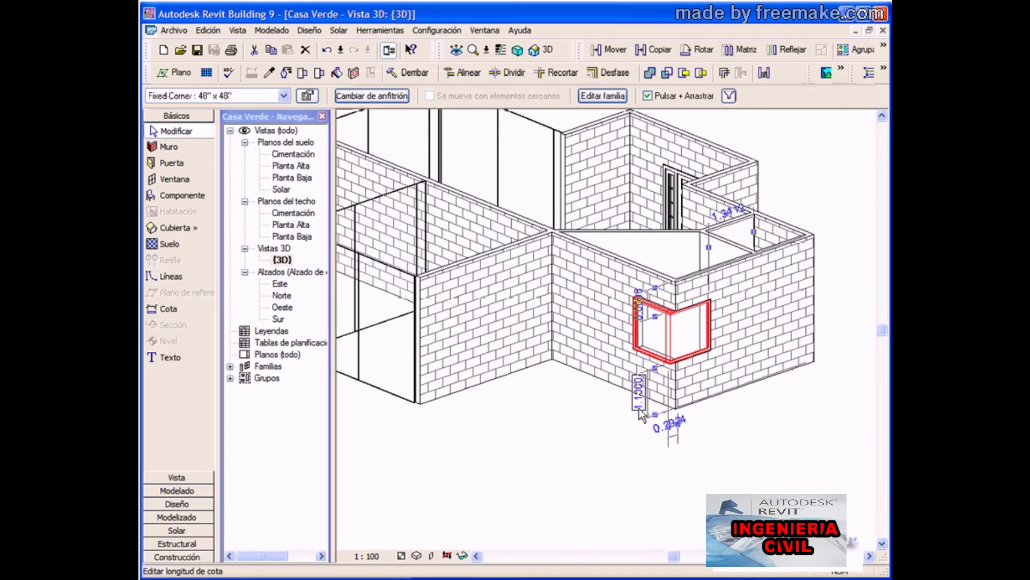
{"action": "left_click", "coordinate": [609, 448]}
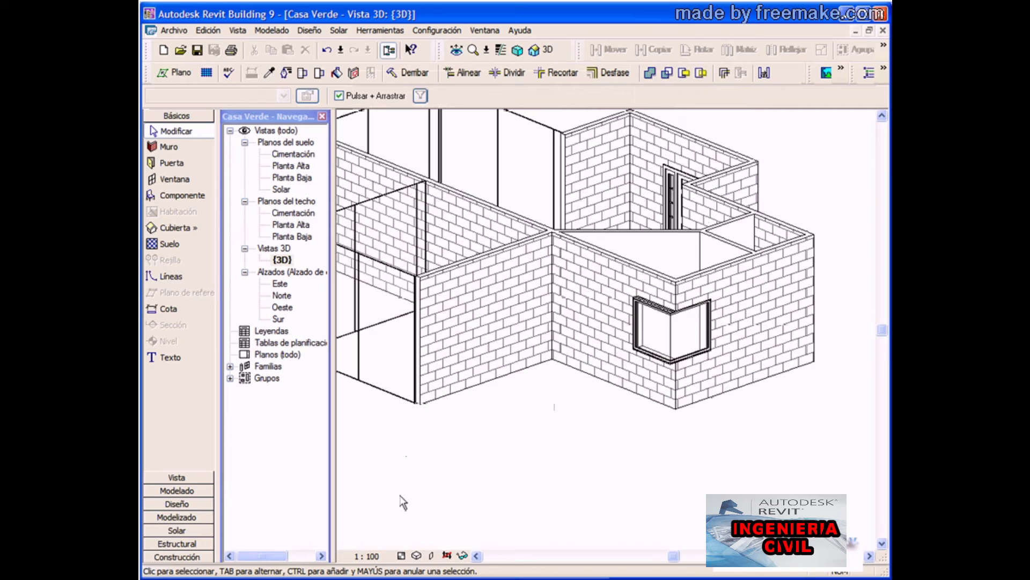
- Place an M_Fijo : 0406 x 1220mm fixed window in the right-hand room's wall
{"action": "left_click", "coordinate": [170, 182]}
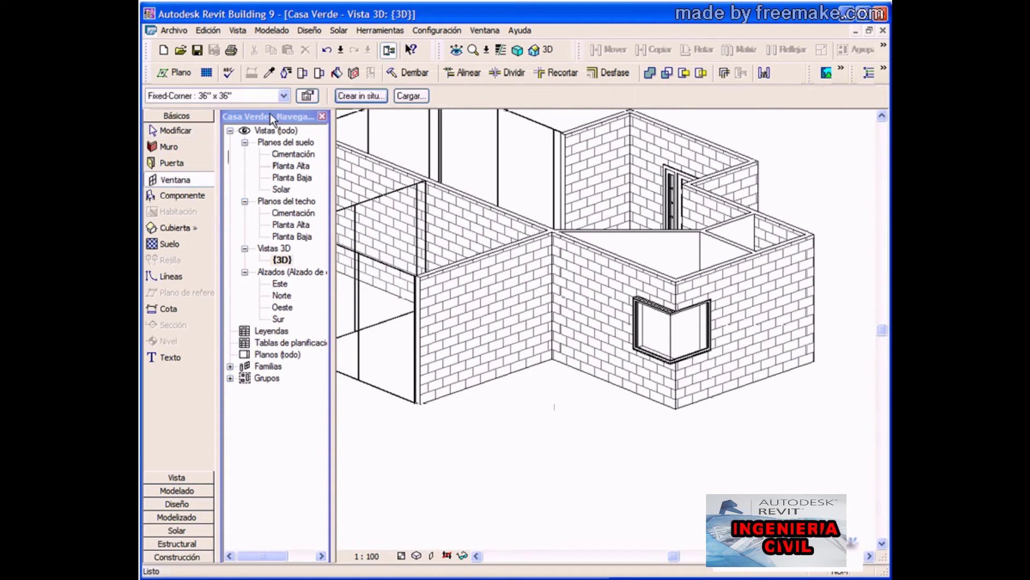
{"action": "left_click", "coordinate": [283, 96]}
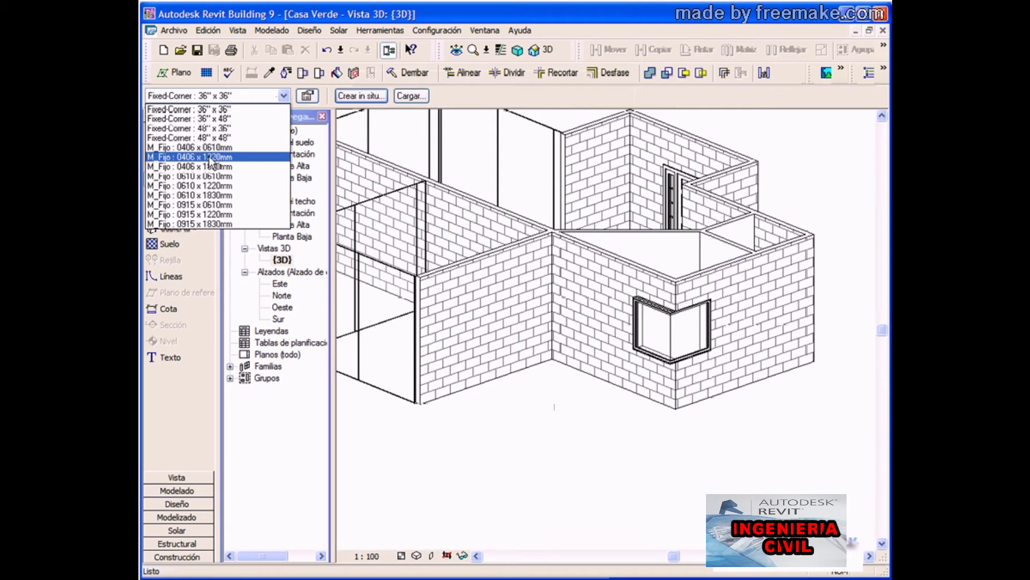
{"action": "left_click", "coordinate": [208, 156]}
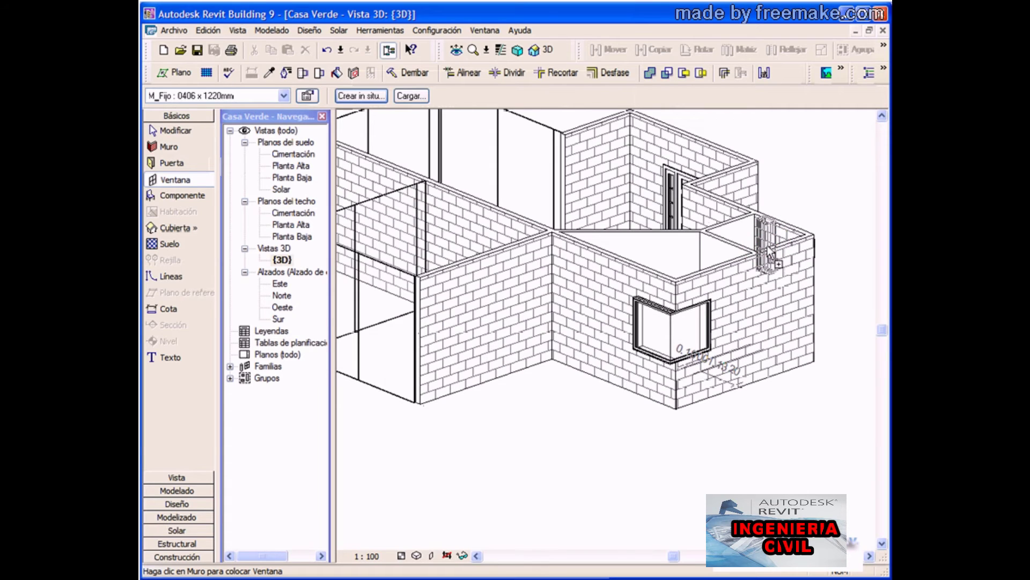
{"action": "left_click", "coordinate": [769, 248]}
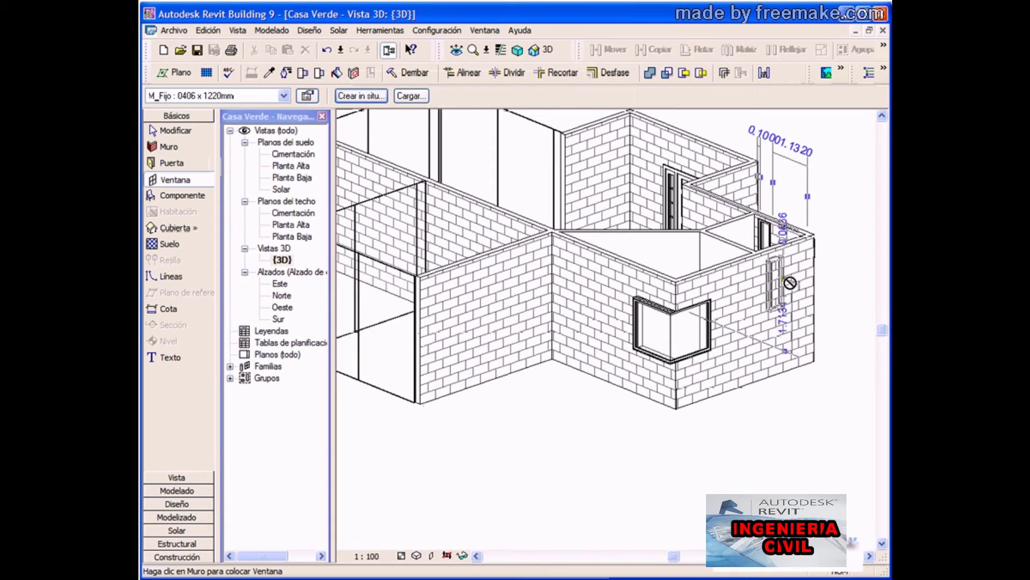
{"action": "left_click", "coordinate": [484, 317]}
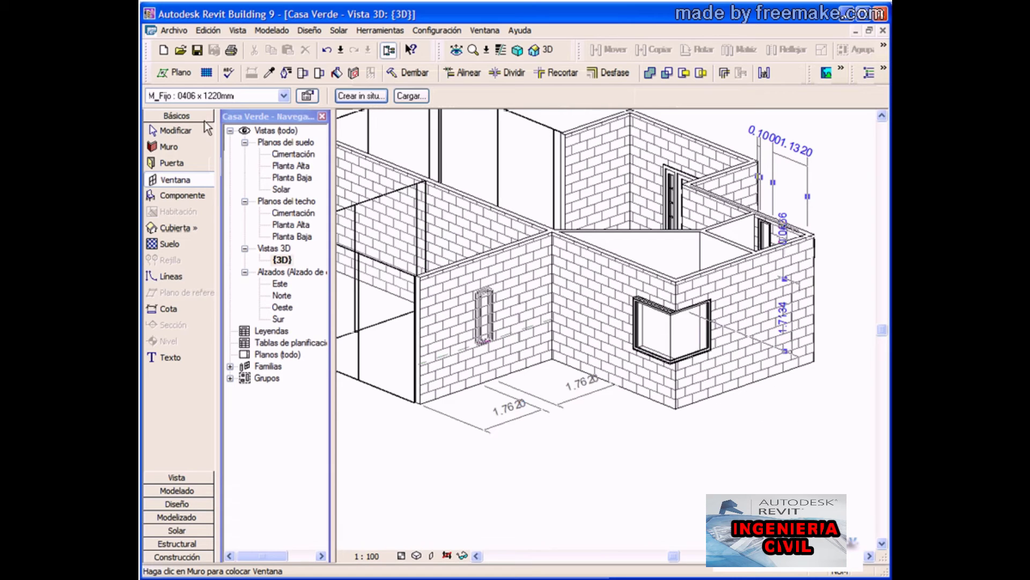
{"action": "left_click", "coordinate": [189, 129]}
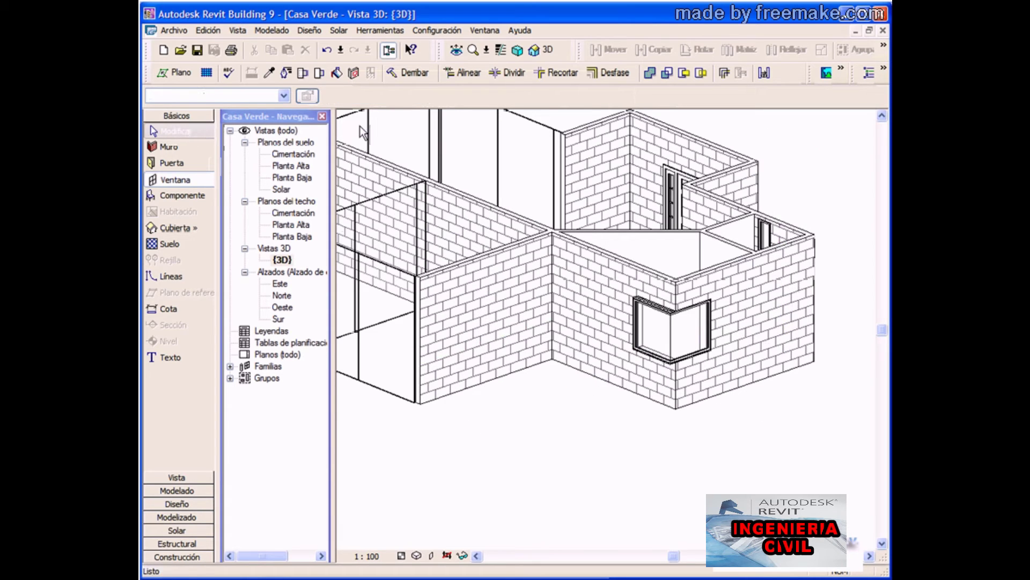
- Orbit and pan the 3D view to face the door and narrow window, then select that window
{"action": "left_click", "coordinate": [455, 51]}
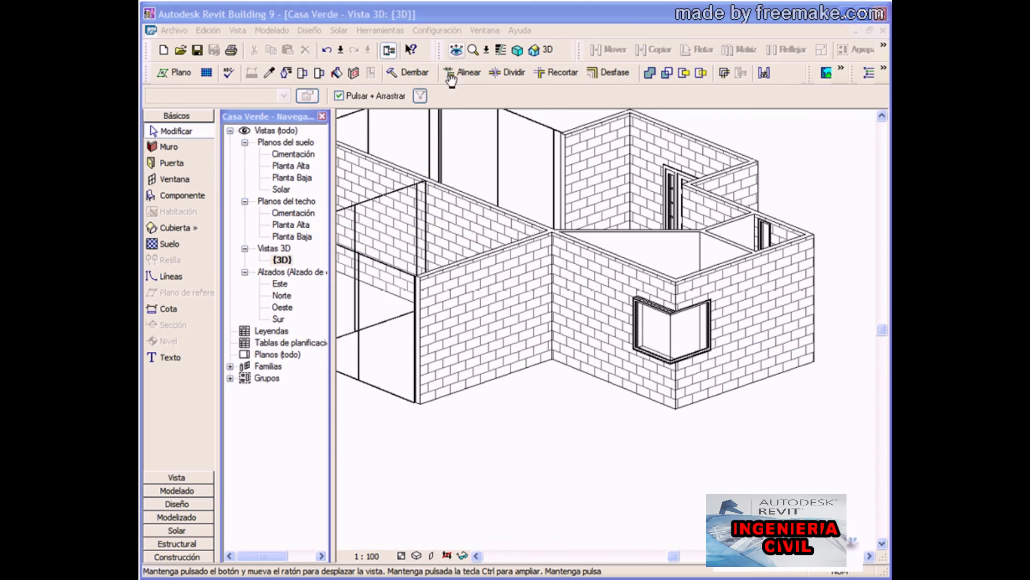
{"action": "left_click", "coordinate": [305, 514]}
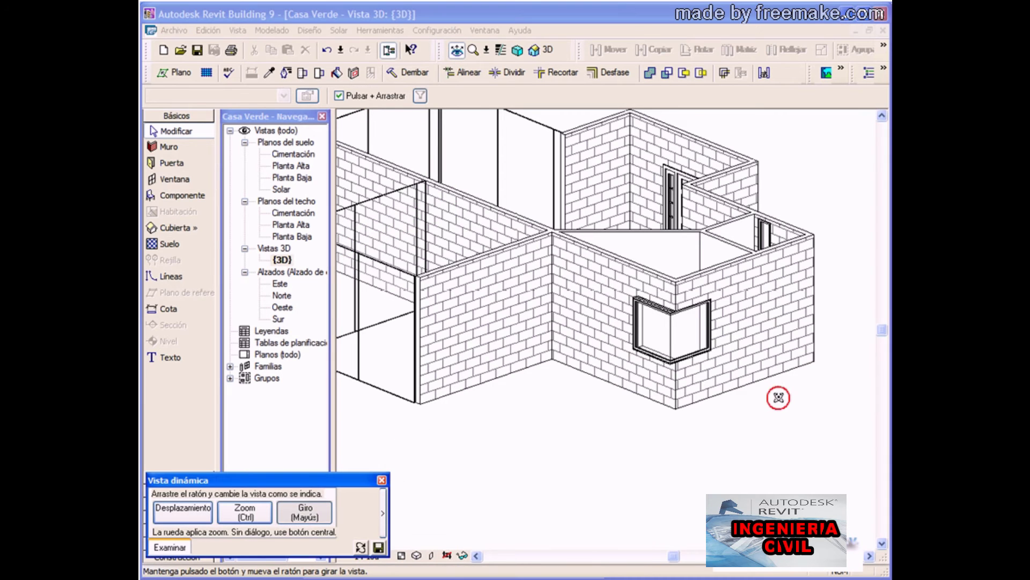
{"action": "mouse_move", "coordinate": [776, 397]}
{"action": "left_mouse_down"}
{"action": "mouse_move", "coordinate": [653, 430]}
{"action": "mouse_move", "coordinate": [448, 435]}
{"action": "mouse_move", "coordinate": [529, 433]}
{"action": "mouse_move", "coordinate": [506, 433]}
{"action": "mouse_move", "coordinate": [490, 453]}
{"action": "mouse_move", "coordinate": [581, 467]}
{"action": "left_mouse_up"}
{"action": "left_click", "coordinate": [193, 512]}
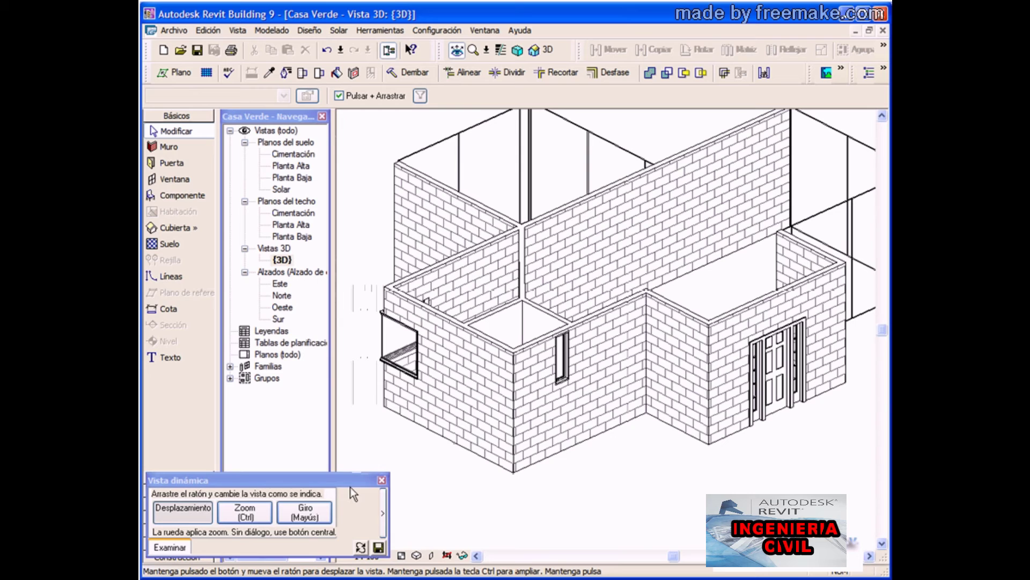
{"action": "left_click", "coordinate": [381, 480]}
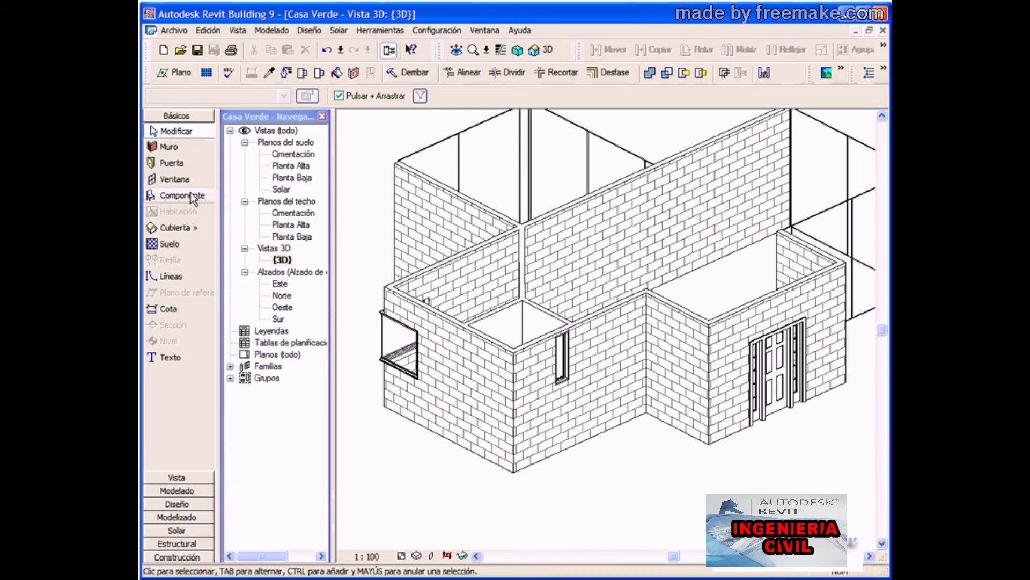
{"action": "left_click", "coordinate": [556, 381]}
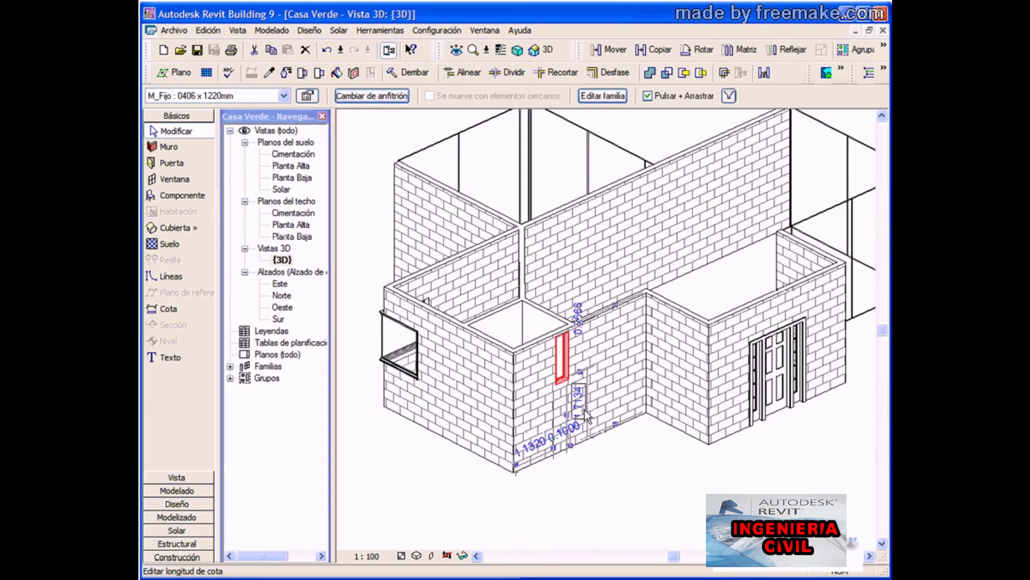
- Set the narrow window's placement dimension to 1.5 and its vertical dimension to 1000
{"action": "left_click", "coordinate": [585, 412]}
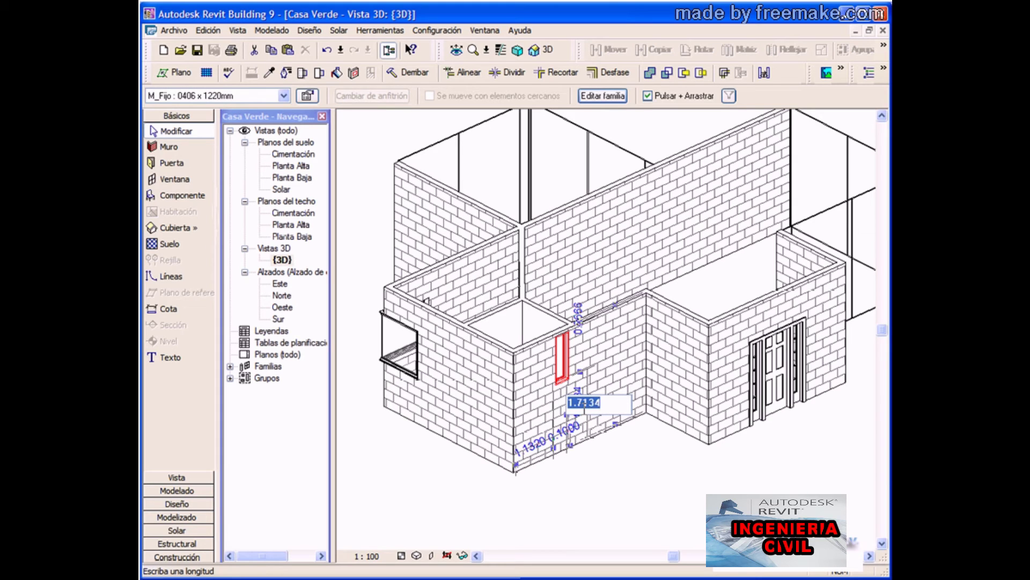
{"action": "type", "text": "1.5"}
{"action": "key", "text": "Return"}
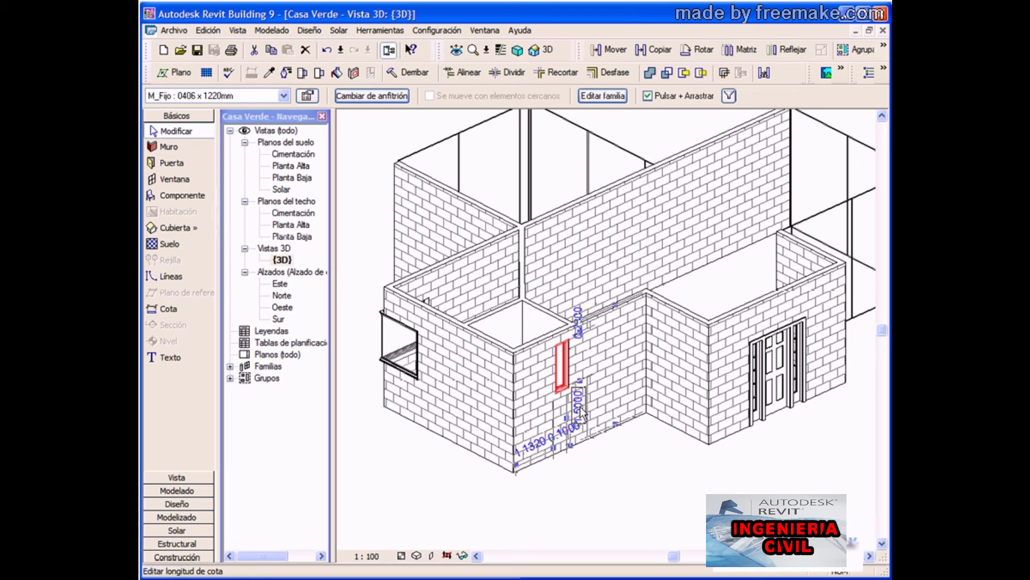
{"action": "type", "text": "1000"}
{"action": "key", "text": "Return"}
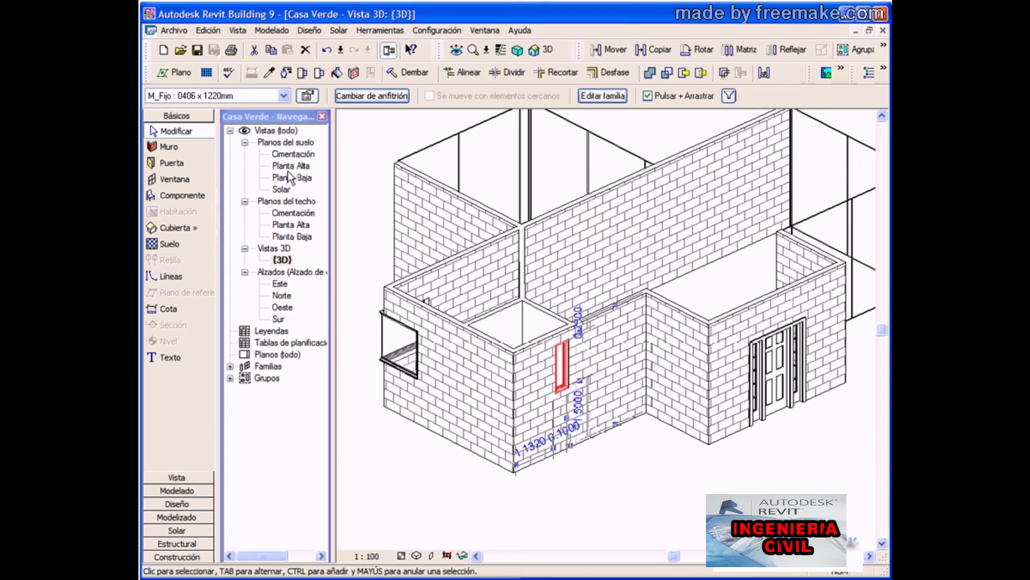
- Open the Planta Baja floor plan and select the Fixed-Corner corner window
{"action": "double_click", "coordinate": [283, 181]}
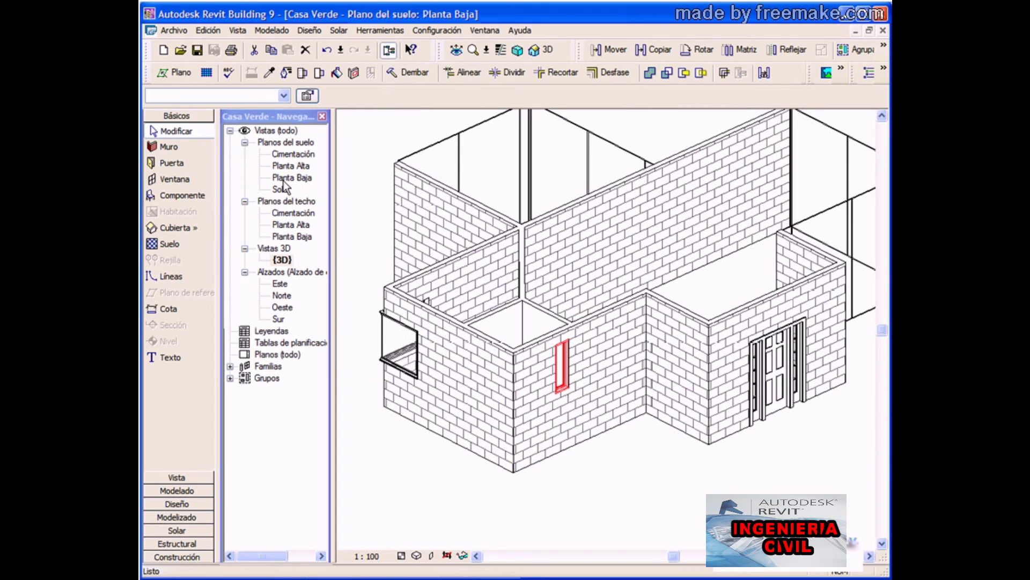
{"action": "left_click", "coordinate": [536, 256]}
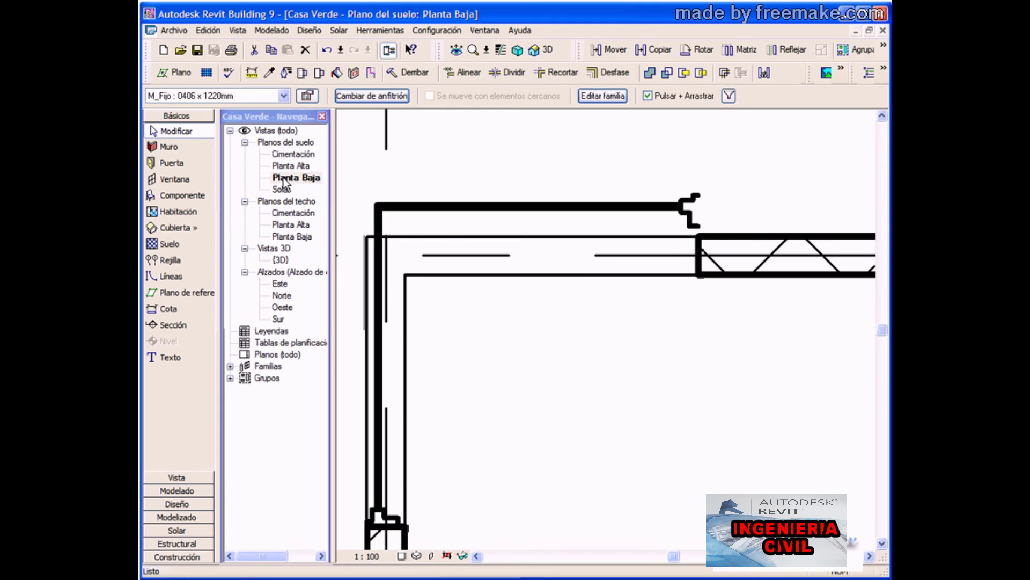
{"action": "left_click", "coordinate": [510, 208]}
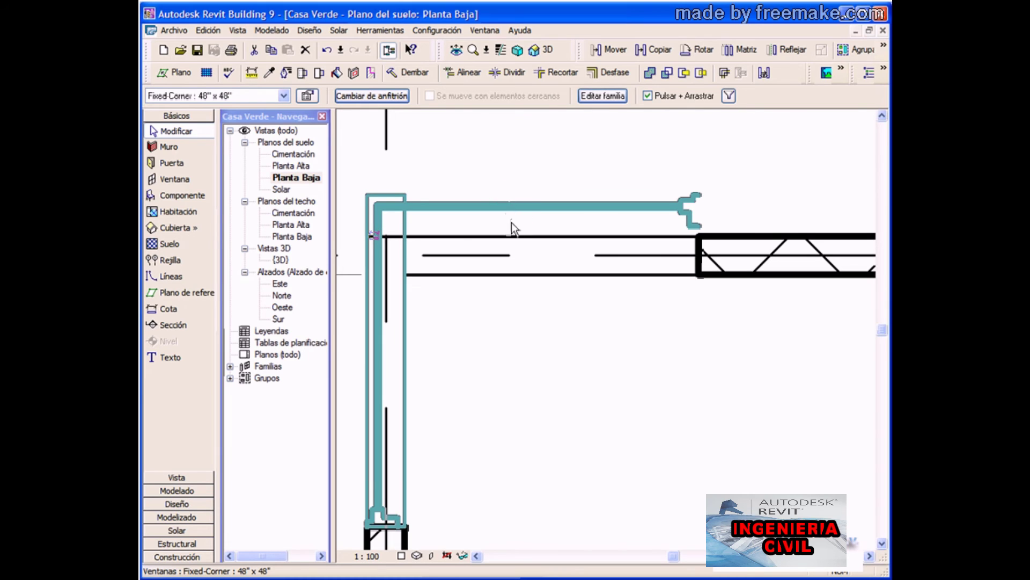
{"action": "left_click", "coordinate": [511, 228]}
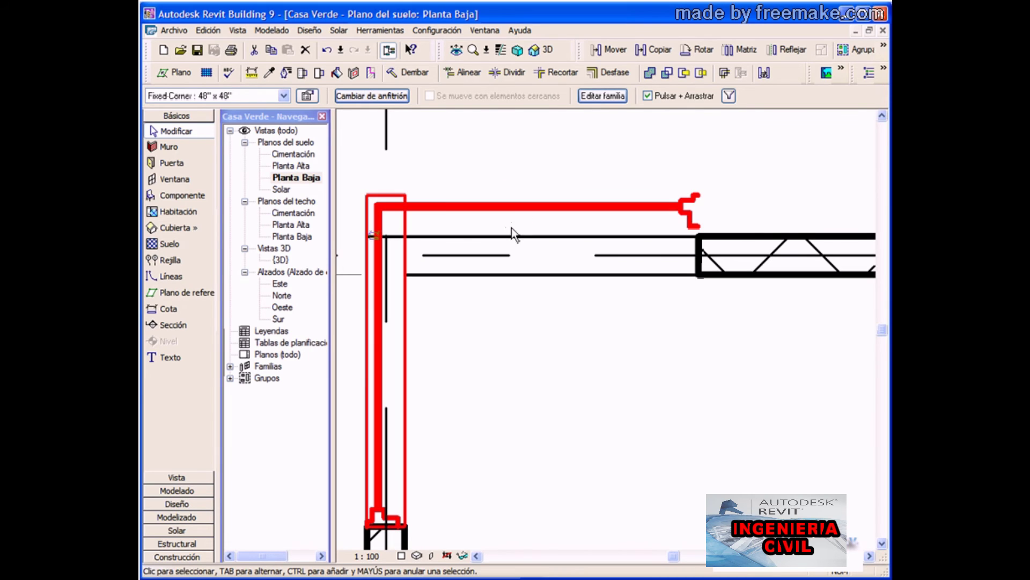
{"action": "left_click", "coordinate": [510, 207]}
{"action": "left_click", "coordinate": [513, 207]}
- Drag the corner window down until it sits on the outer wall corner line
{"action": "left_click_drag", "start_coordinate": [513, 206], "coordinate": [514, 257]}
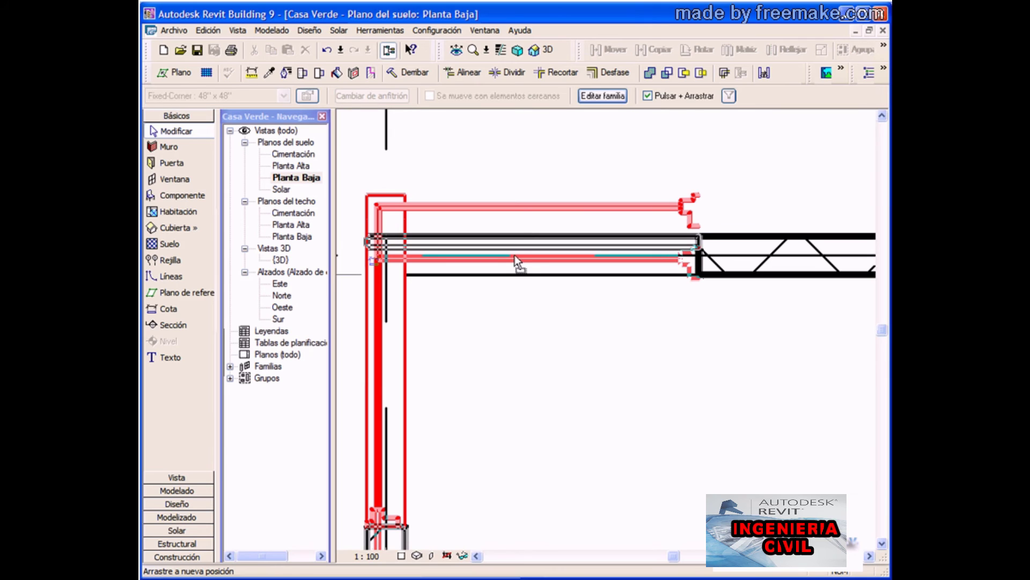
{"action": "left_click_drag", "start_coordinate": [514, 255], "coordinate": [515, 256]}
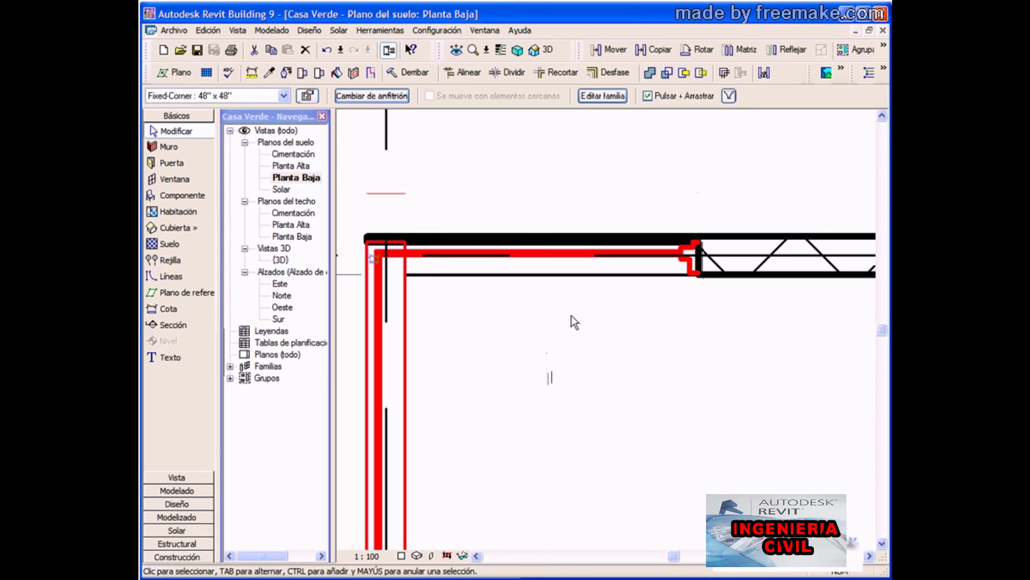
{"action": "left_click", "coordinate": [554, 252]}
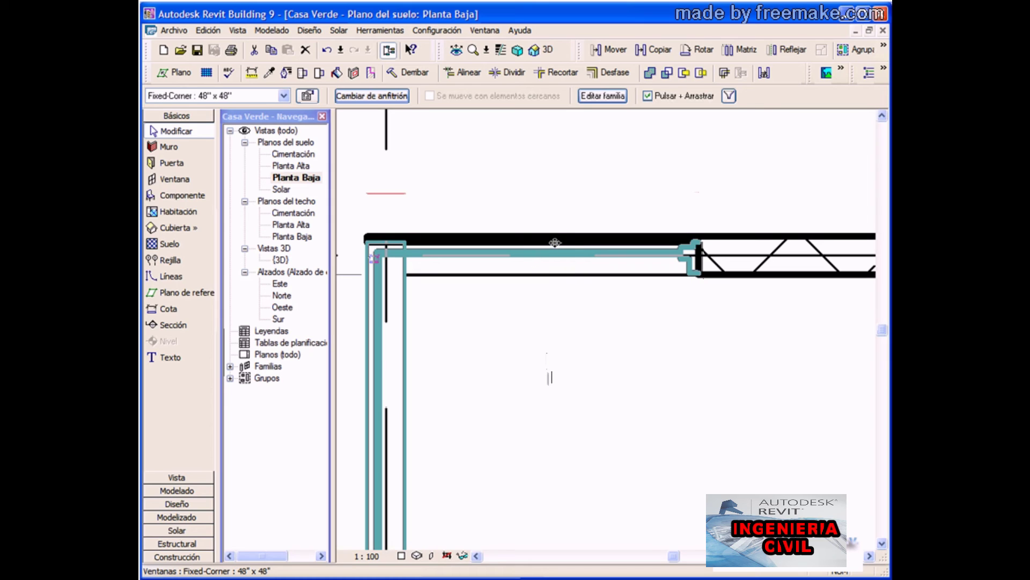
{"action": "left_click_drag", "start_coordinate": [555, 235], "coordinate": [555, 245]}
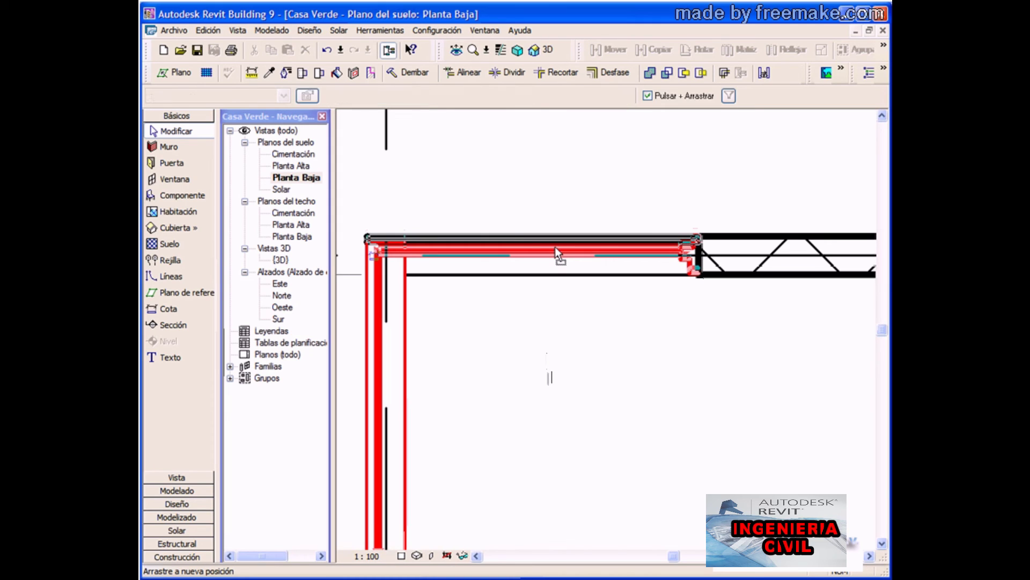
{"action": "left_click", "coordinate": [533, 409]}
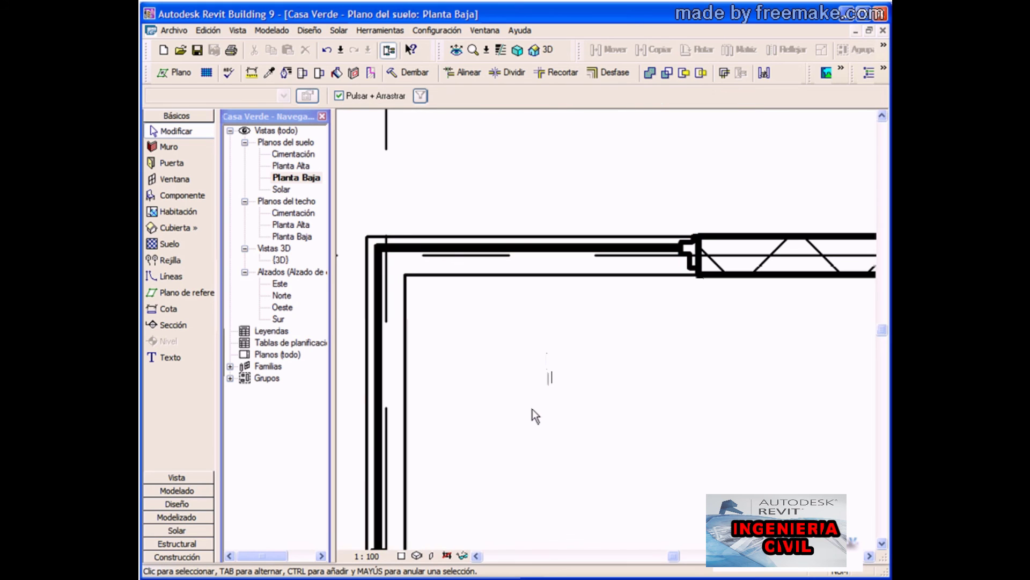
{"action": "scroll", "coordinate": [532, 409], "scroll_direction": "down", "scroll_amount": 2}
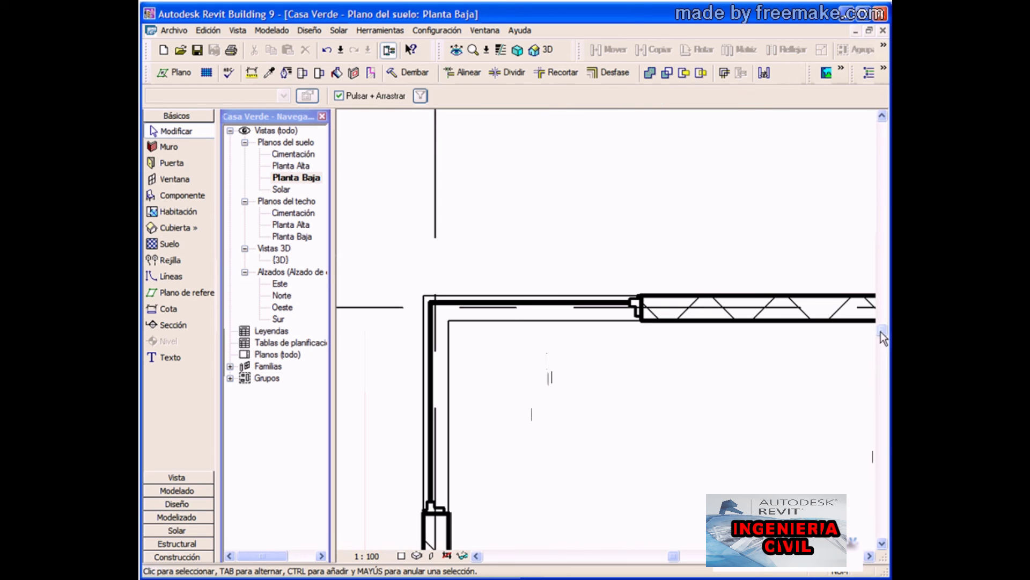
- Check the Sur (south) elevation, then return to the {3D} view
{"action": "left_click_drag", "start_coordinate": [883, 337], "coordinate": [884, 516]}
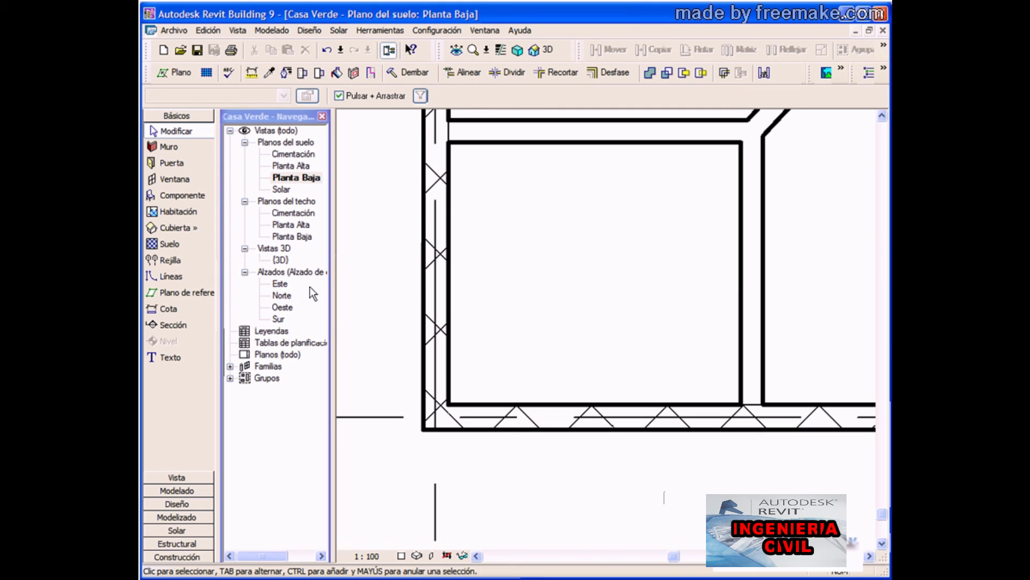
{"action": "double_click", "coordinate": [279, 320]}
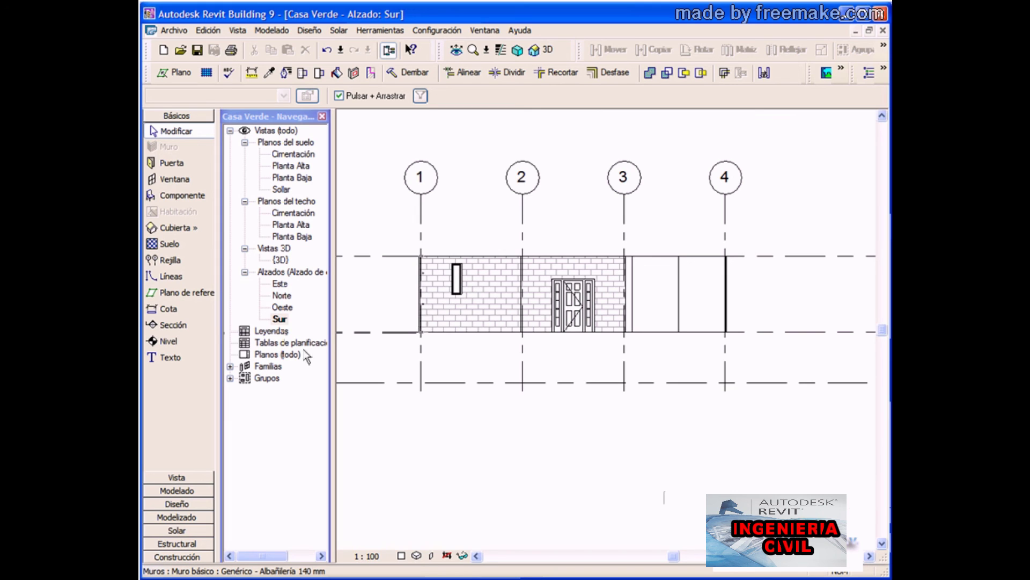
{"action": "double_click", "coordinate": [280, 259]}
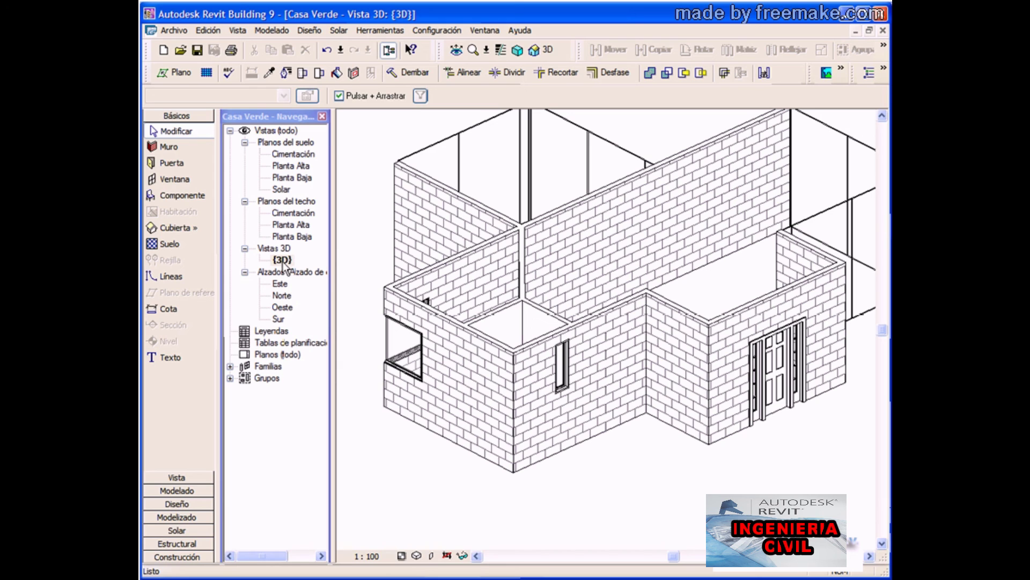
- Start a new window, open the M_Fijo 0406 x 1220mm type properties, and browse the Metric Library with Cargar
{"action": "left_click", "coordinate": [171, 180]}
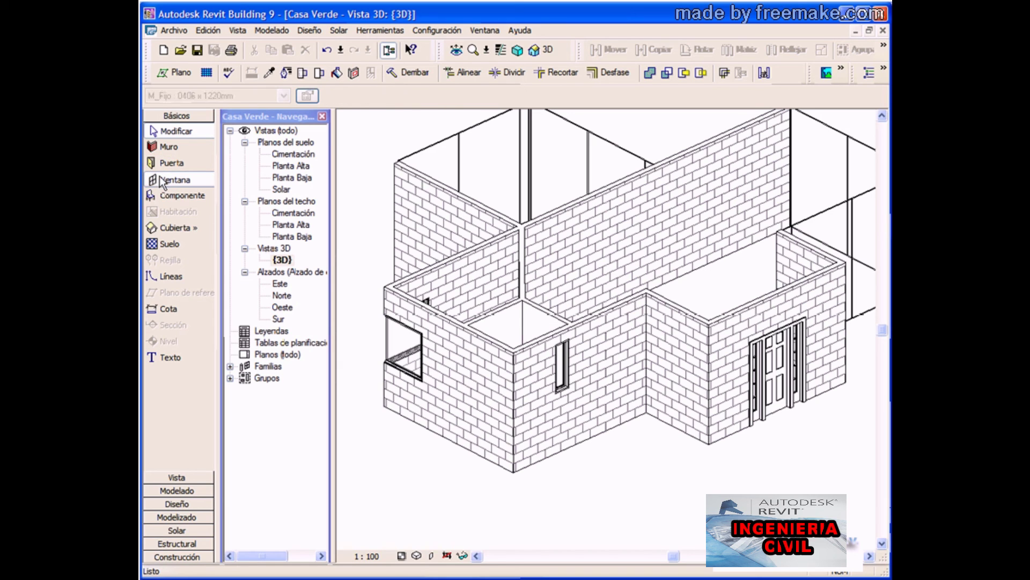
{"action": "left_click", "coordinate": [283, 96]}
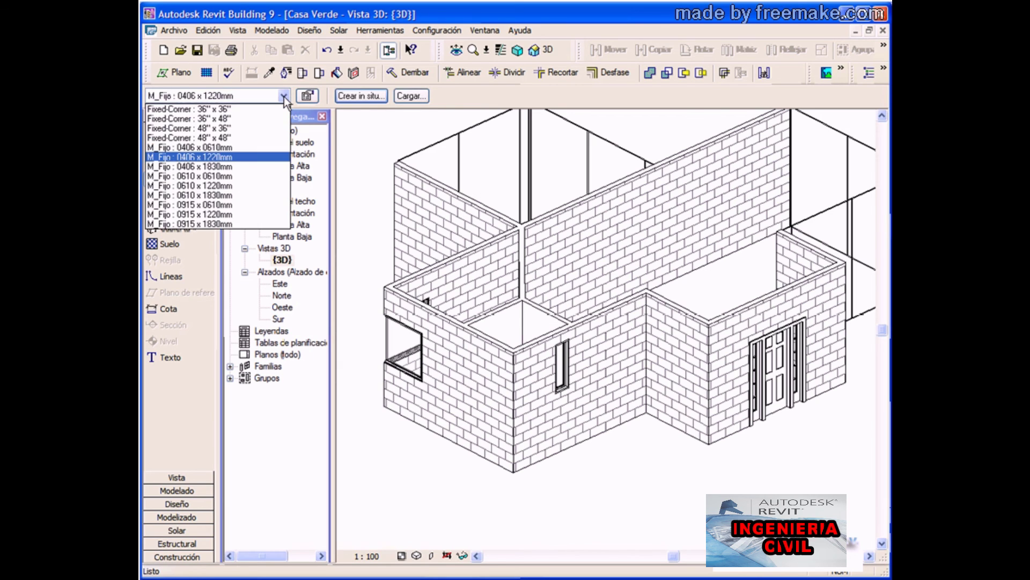
{"action": "left_click", "coordinate": [237, 156]}
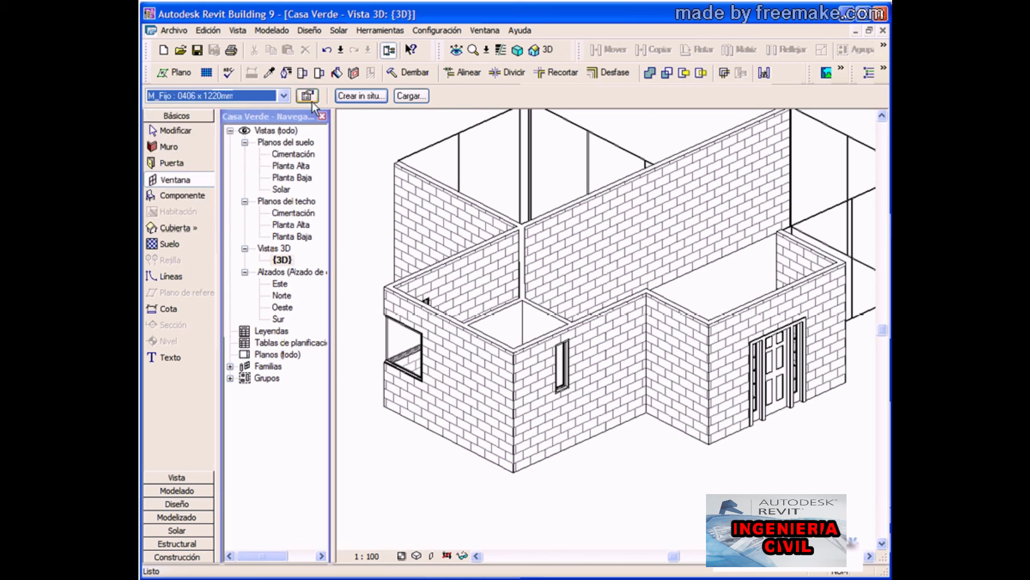
{"action": "left_click", "coordinate": [310, 98]}
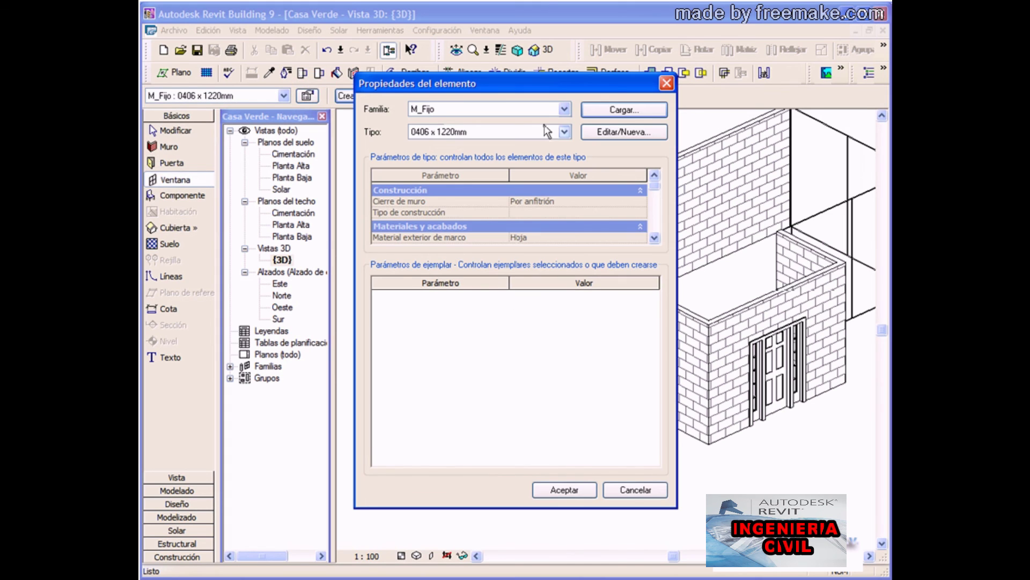
{"action": "left_click", "coordinate": [590, 113]}
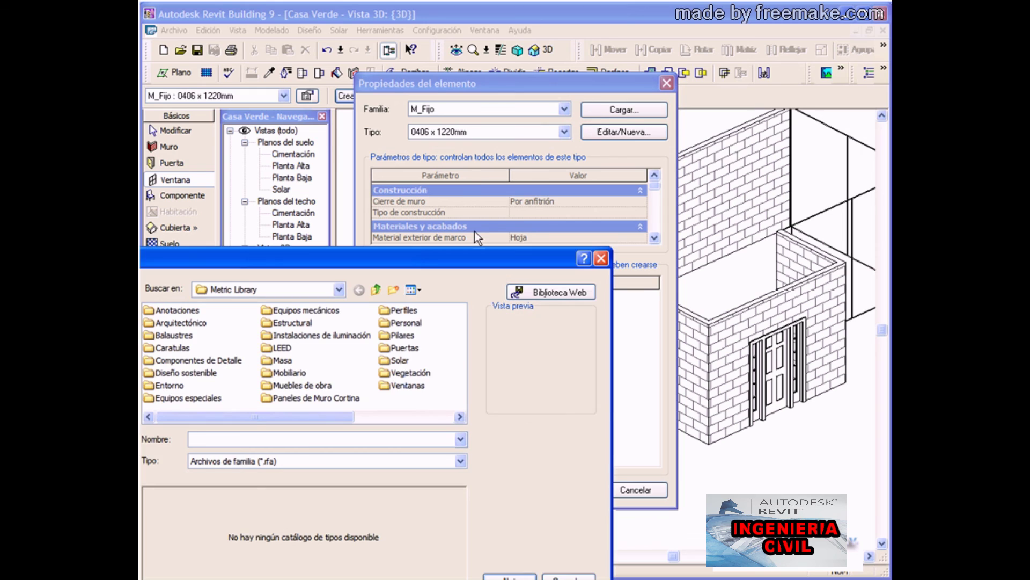